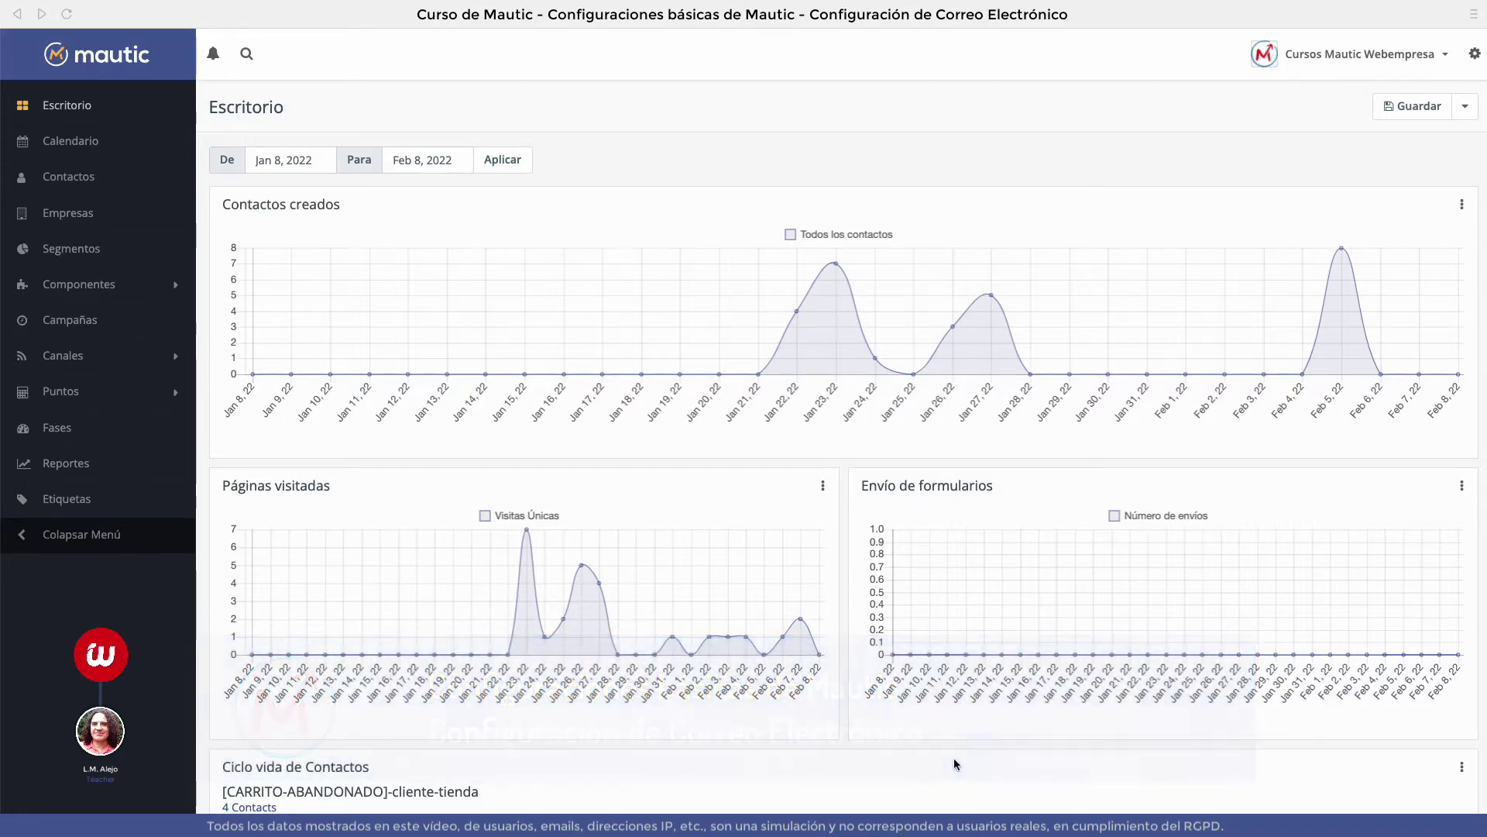
Open the Configuración de Correo Electrónico section of the Mautic configuration and look over its settings.
left_click(1474, 56)
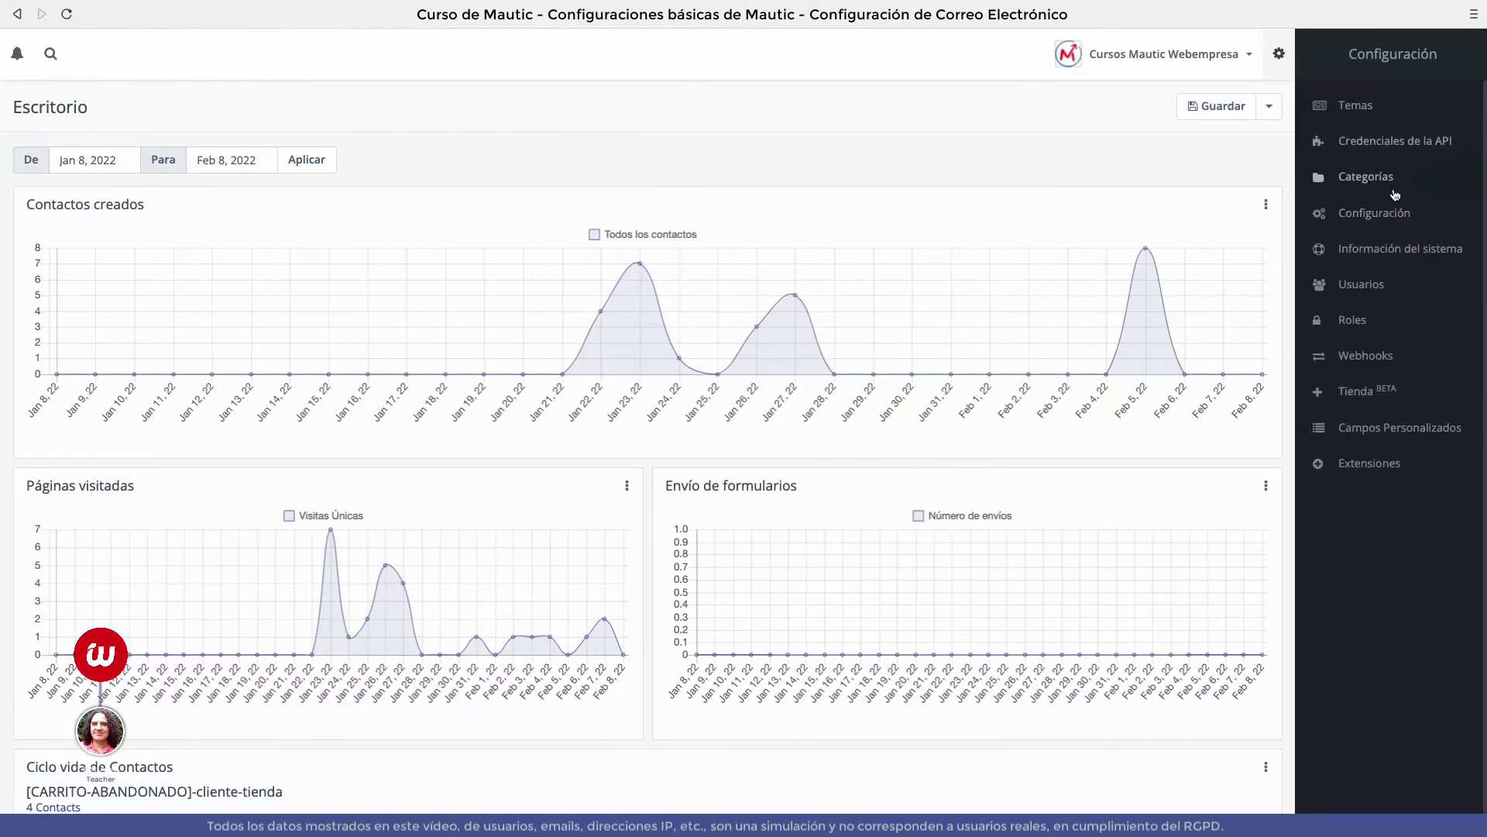
left_click(1390, 212)
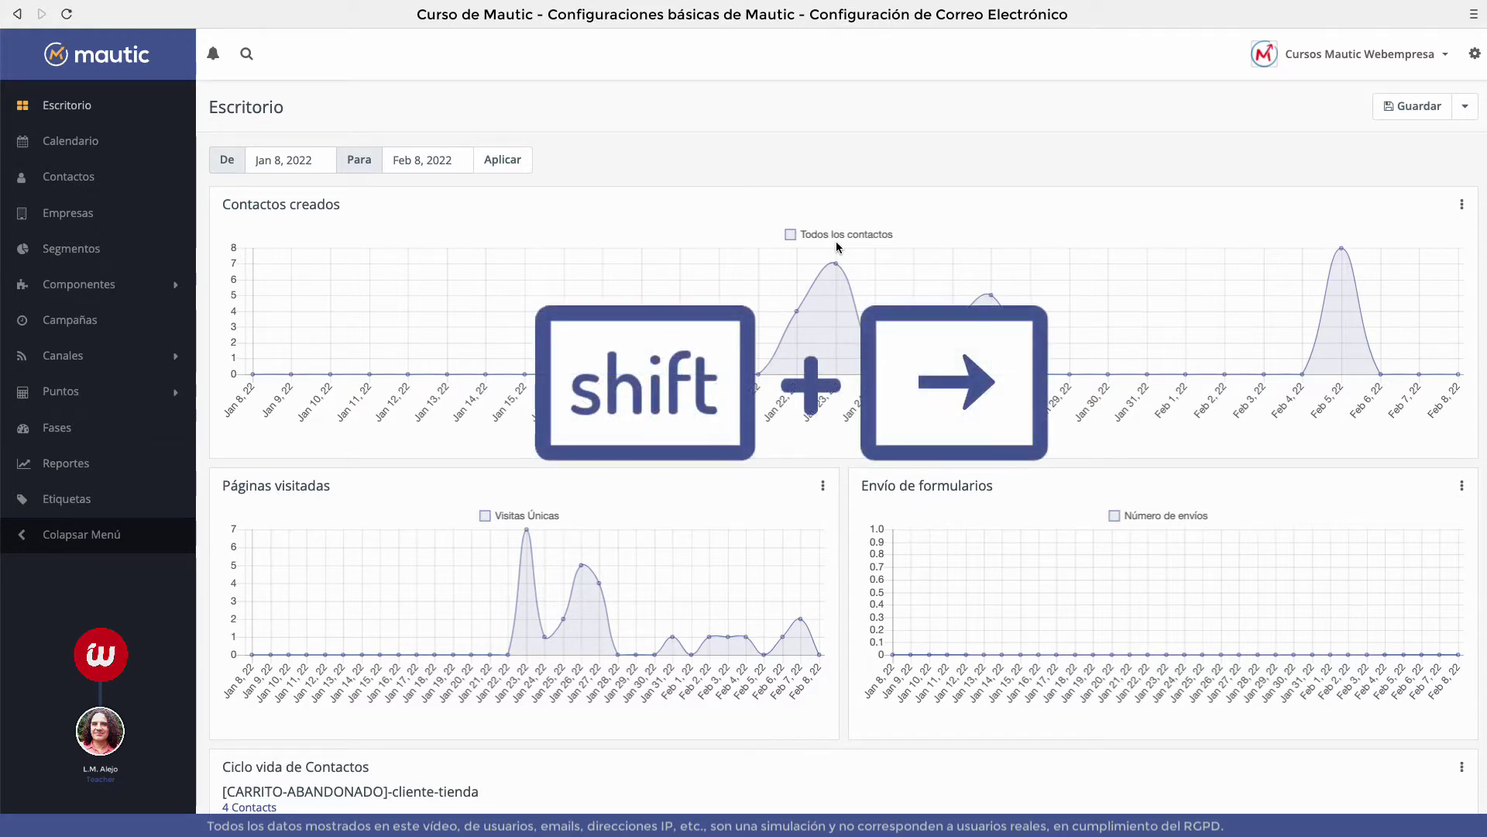
key("shift+Right")
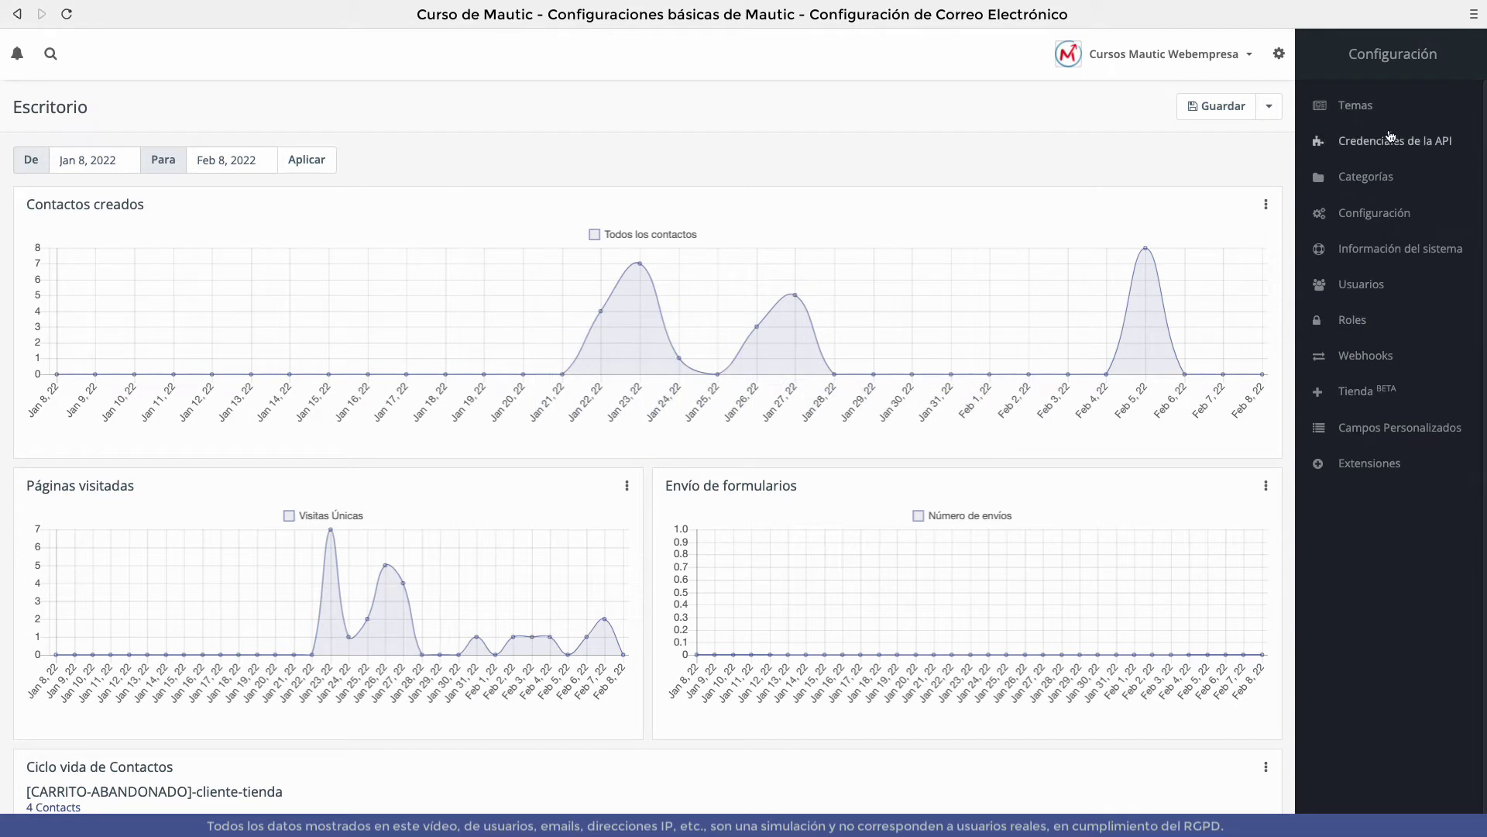
left_click(1374, 211)
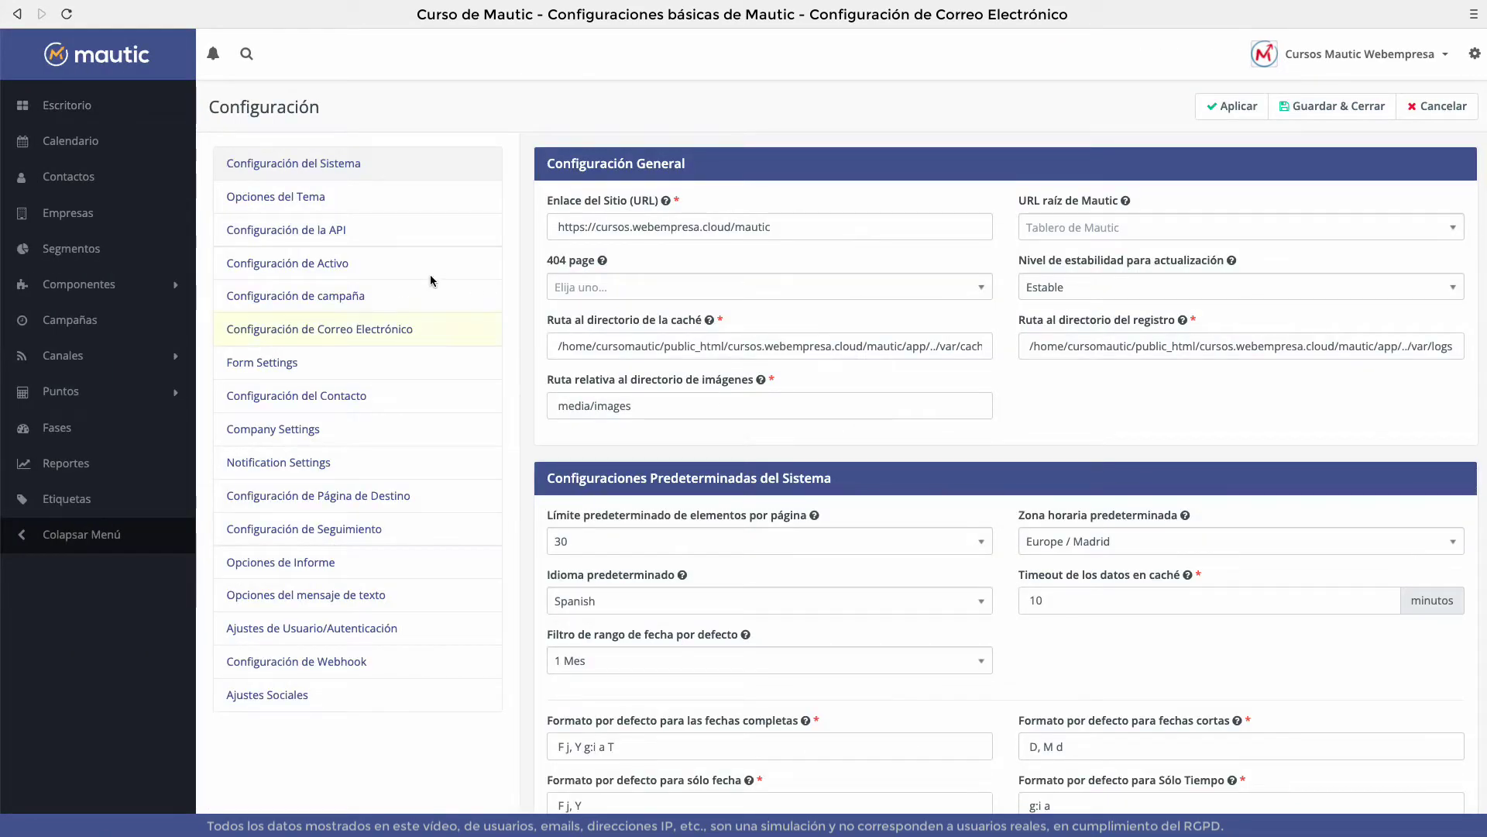
left_click(371, 332)
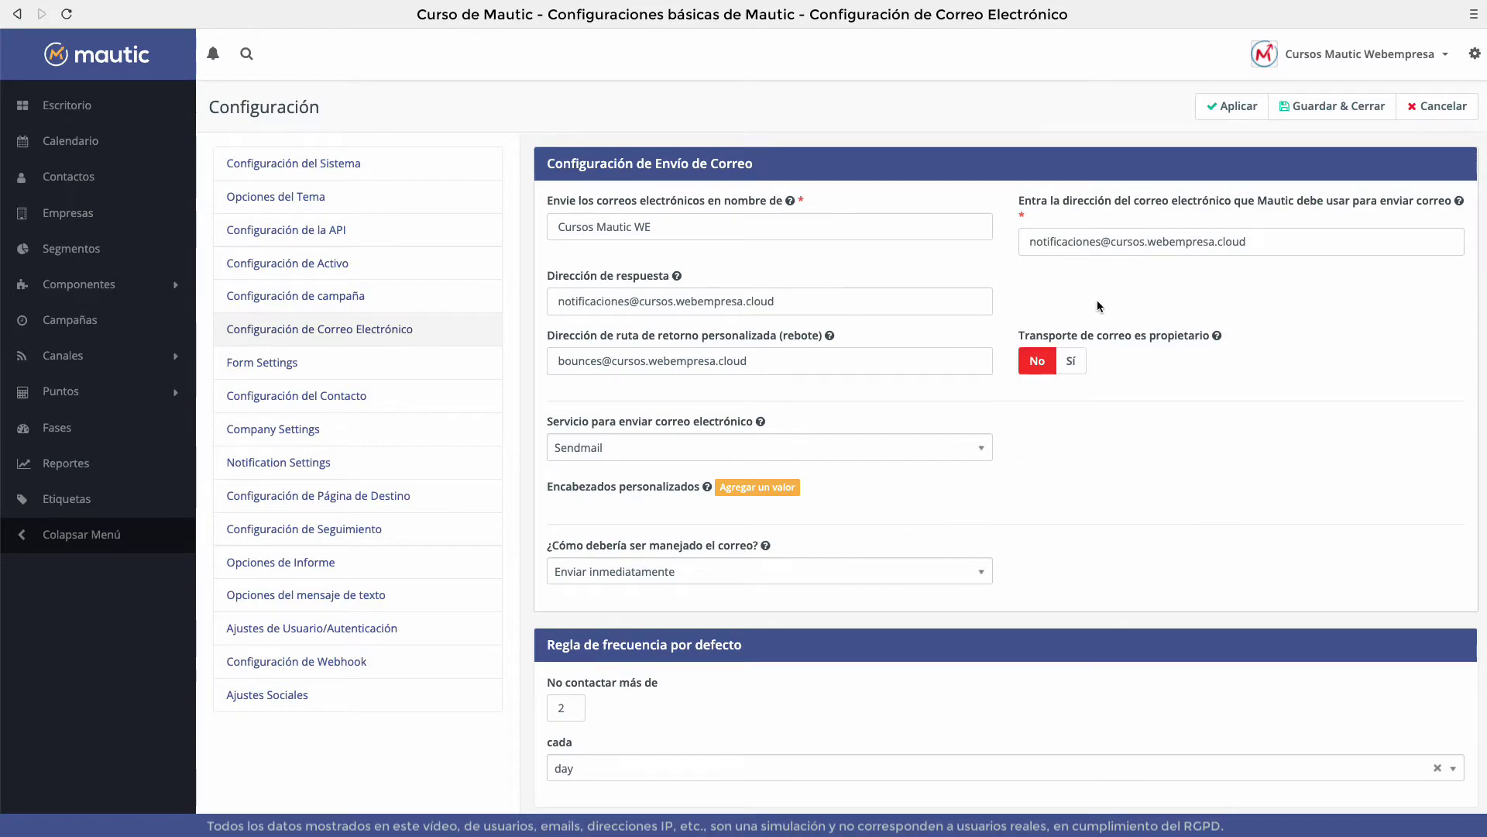
scroll(1099, 304, "down", 15)
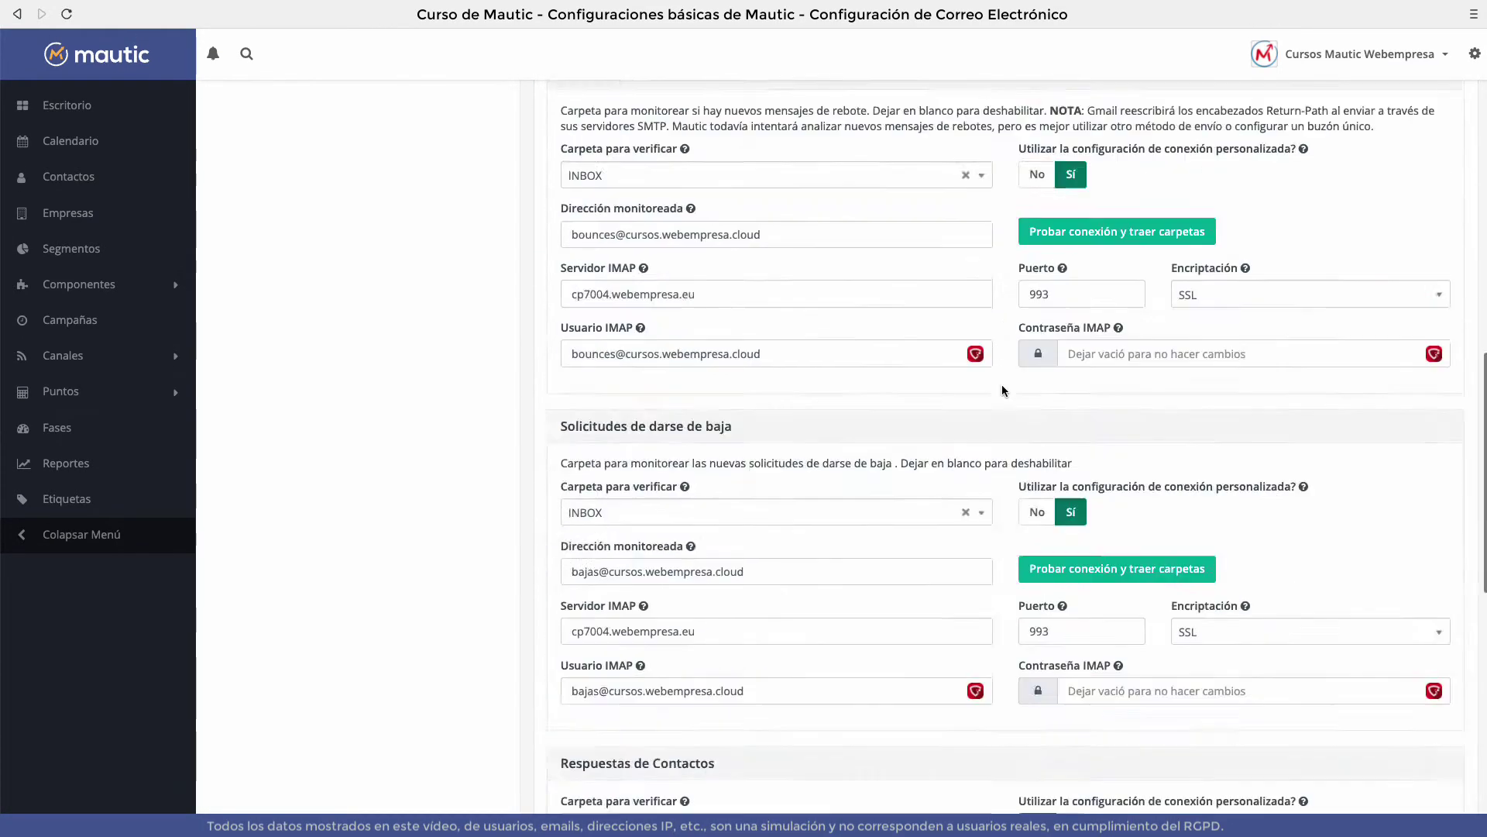
scroll(1002, 384, "up", 15)
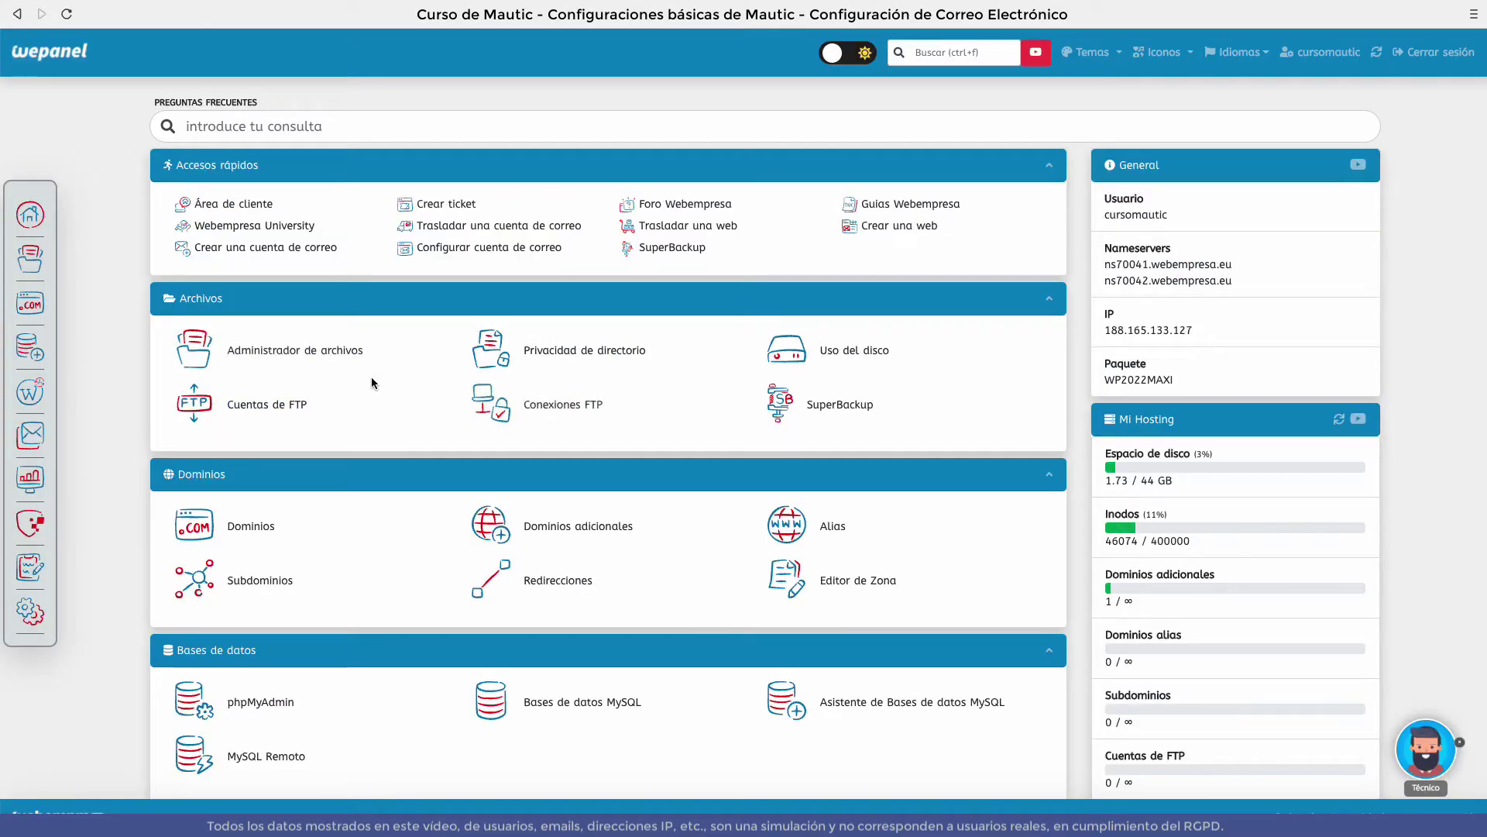
Switch to wepanel, open the hosting's email accounts and examine the notifications and bounces mailboxes in the list.
scroll(370, 380, "down", 8)
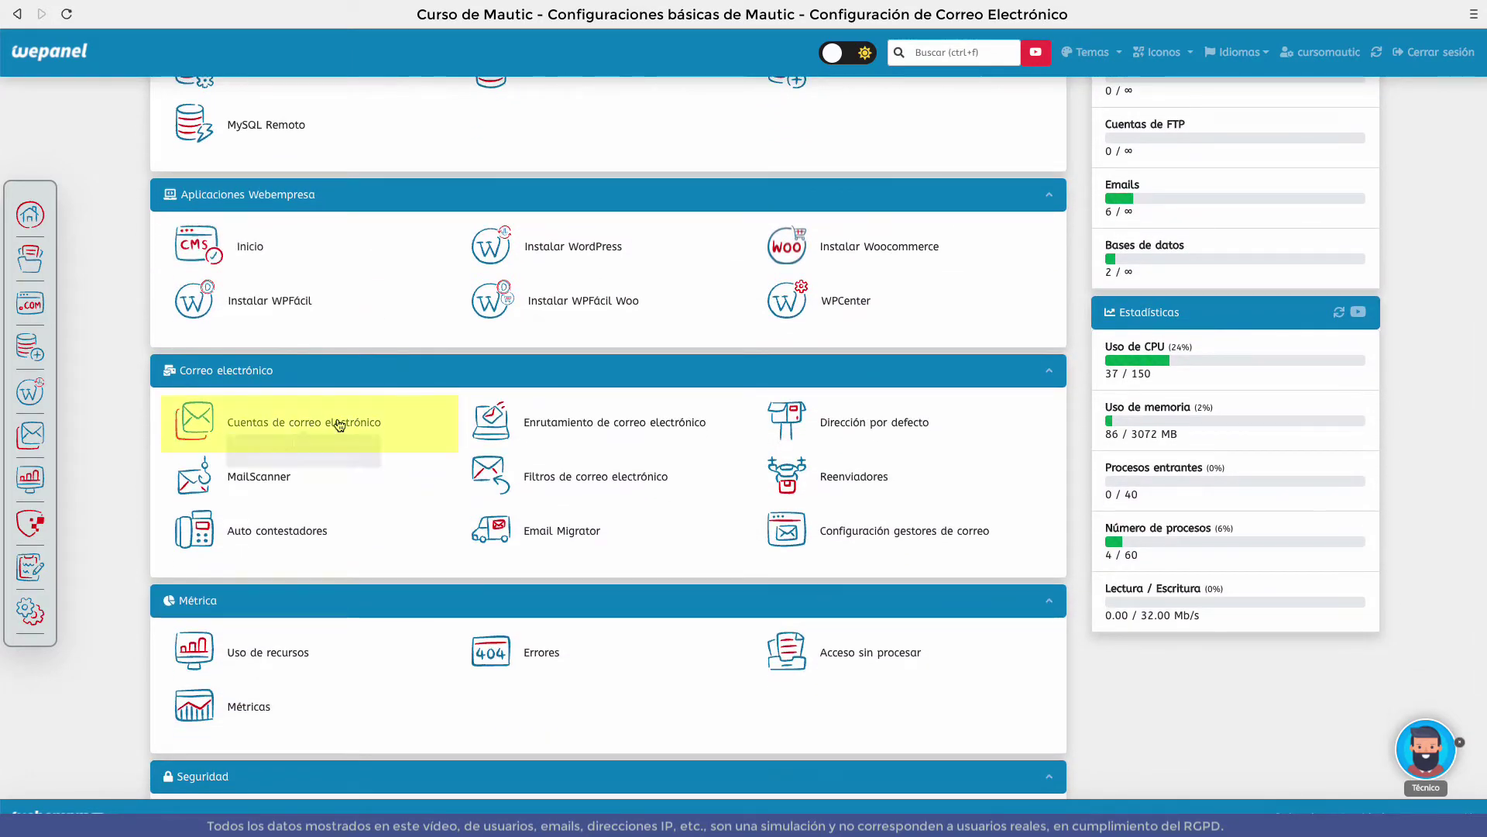
left_click(340, 425)
scroll(391, 415, "down", 2)
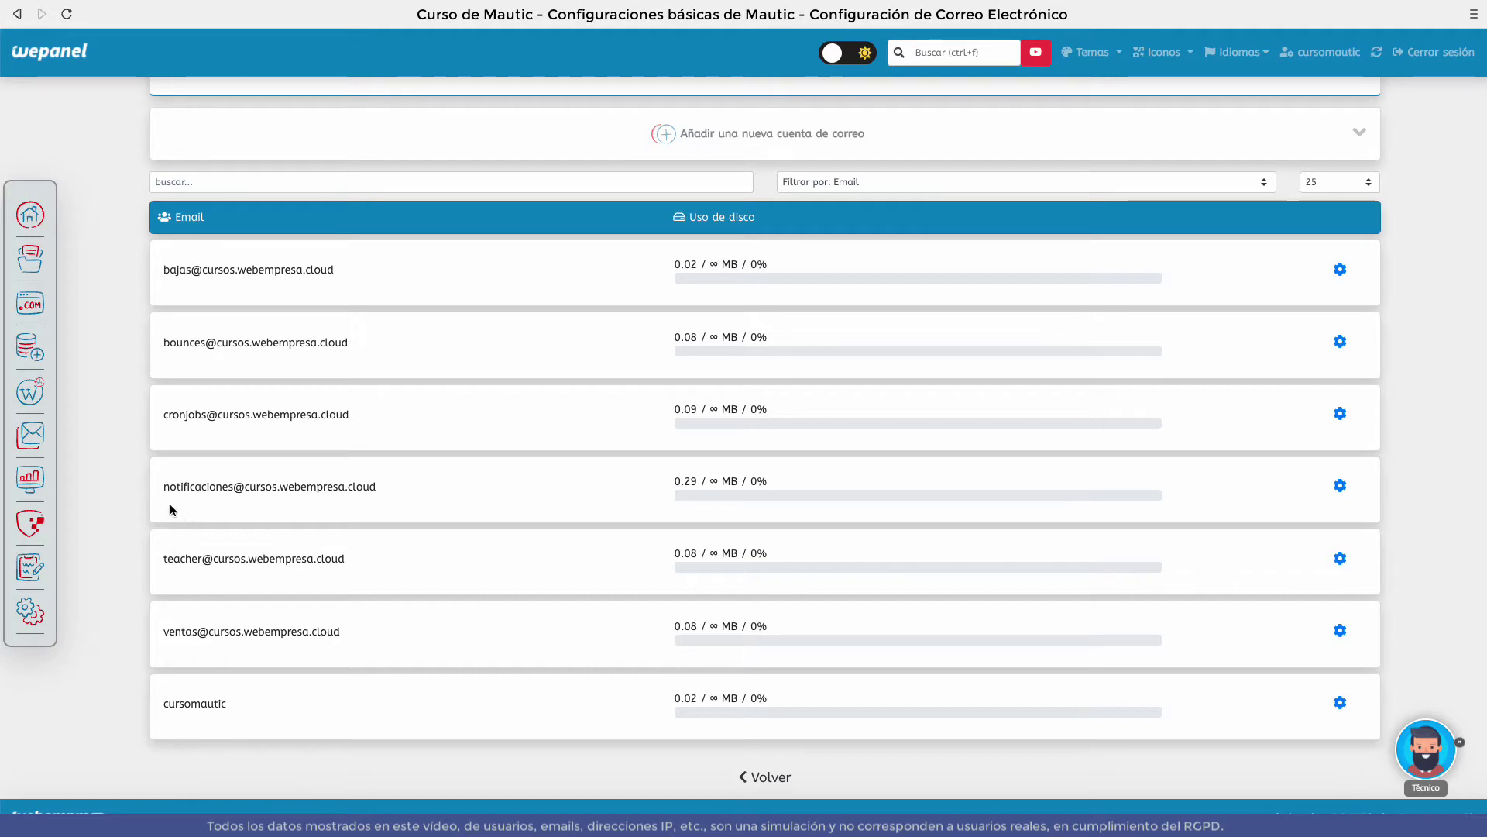
triple_click(193, 500)
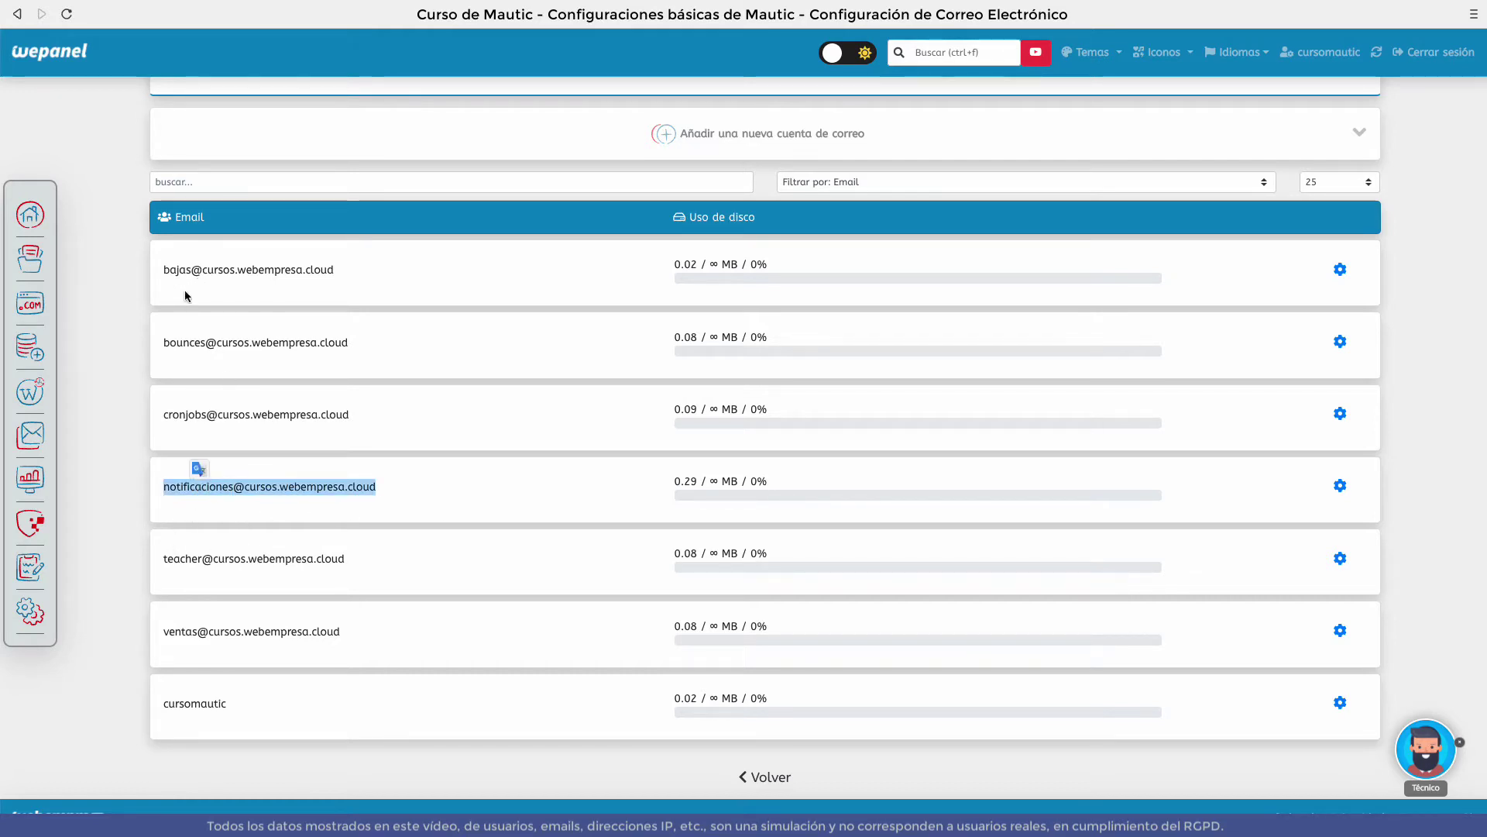
left_click(179, 337)
double_click(179, 337)
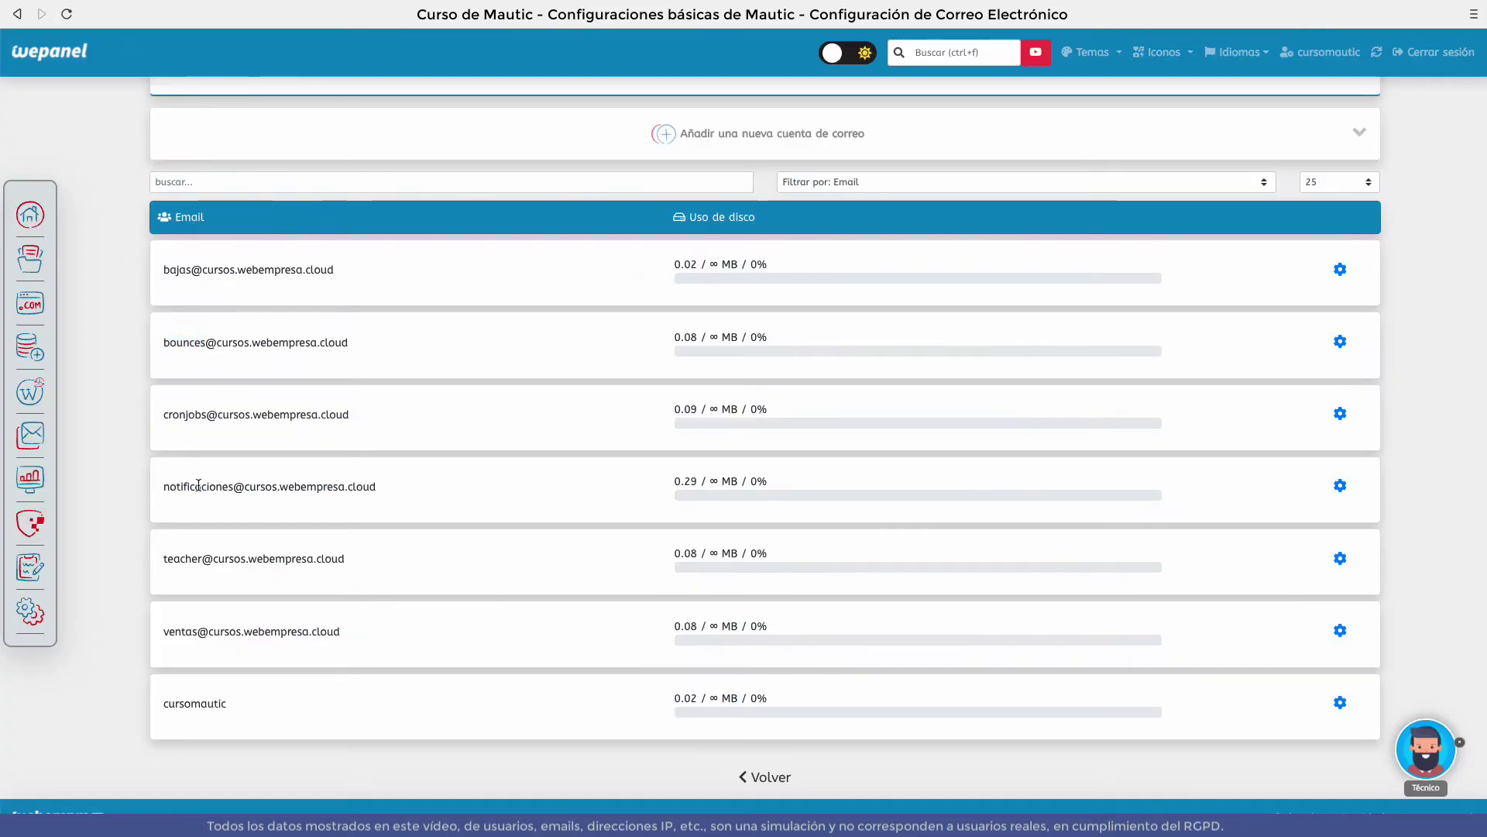
triple_click(245, 485)
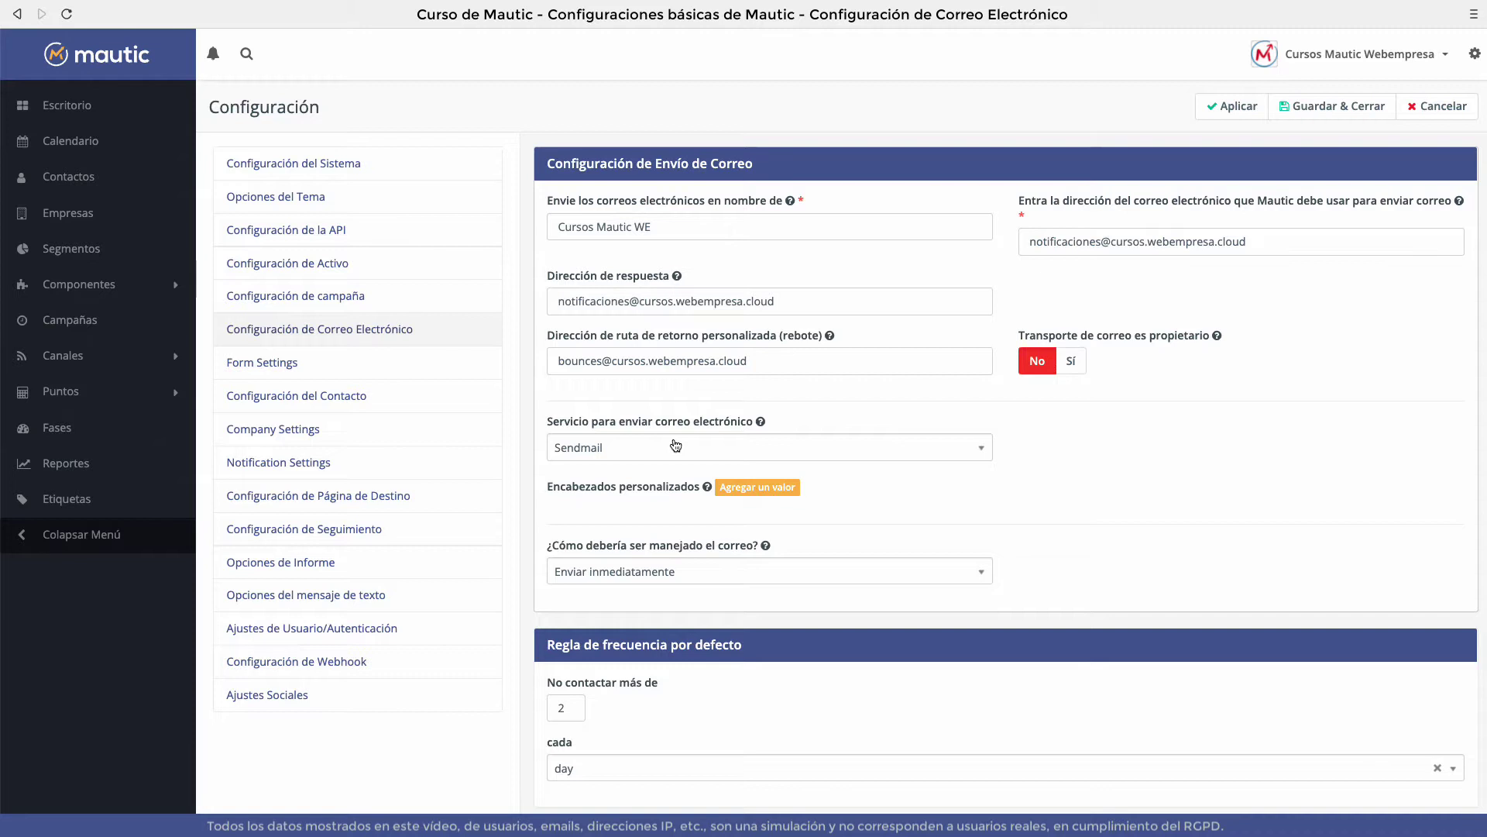
Switch back to Mautic and examine the available email sending services, keeping Sendmail.
left_click(776, 447)
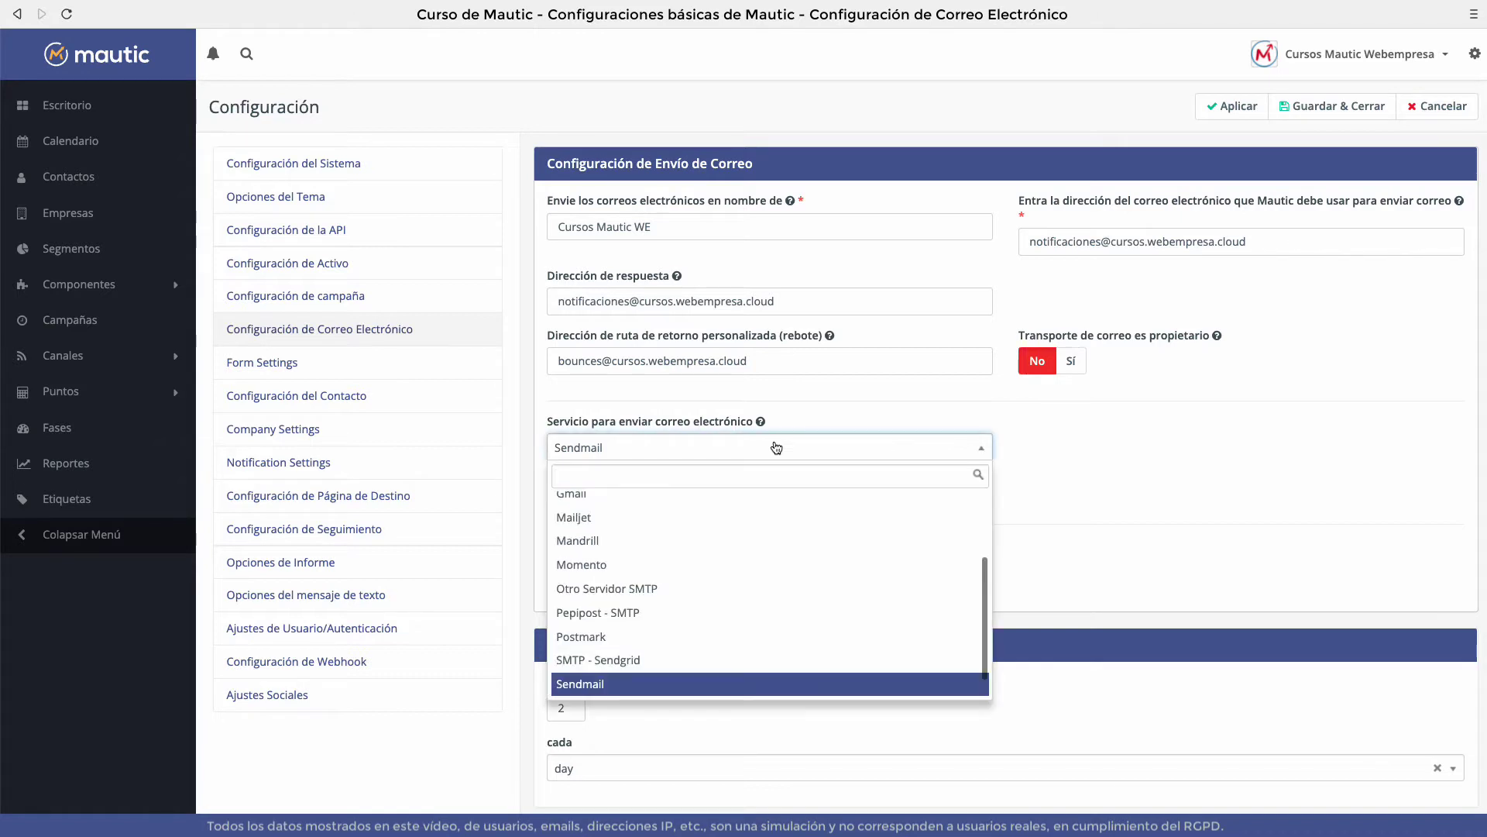
scroll(678, 554, "up", 5)
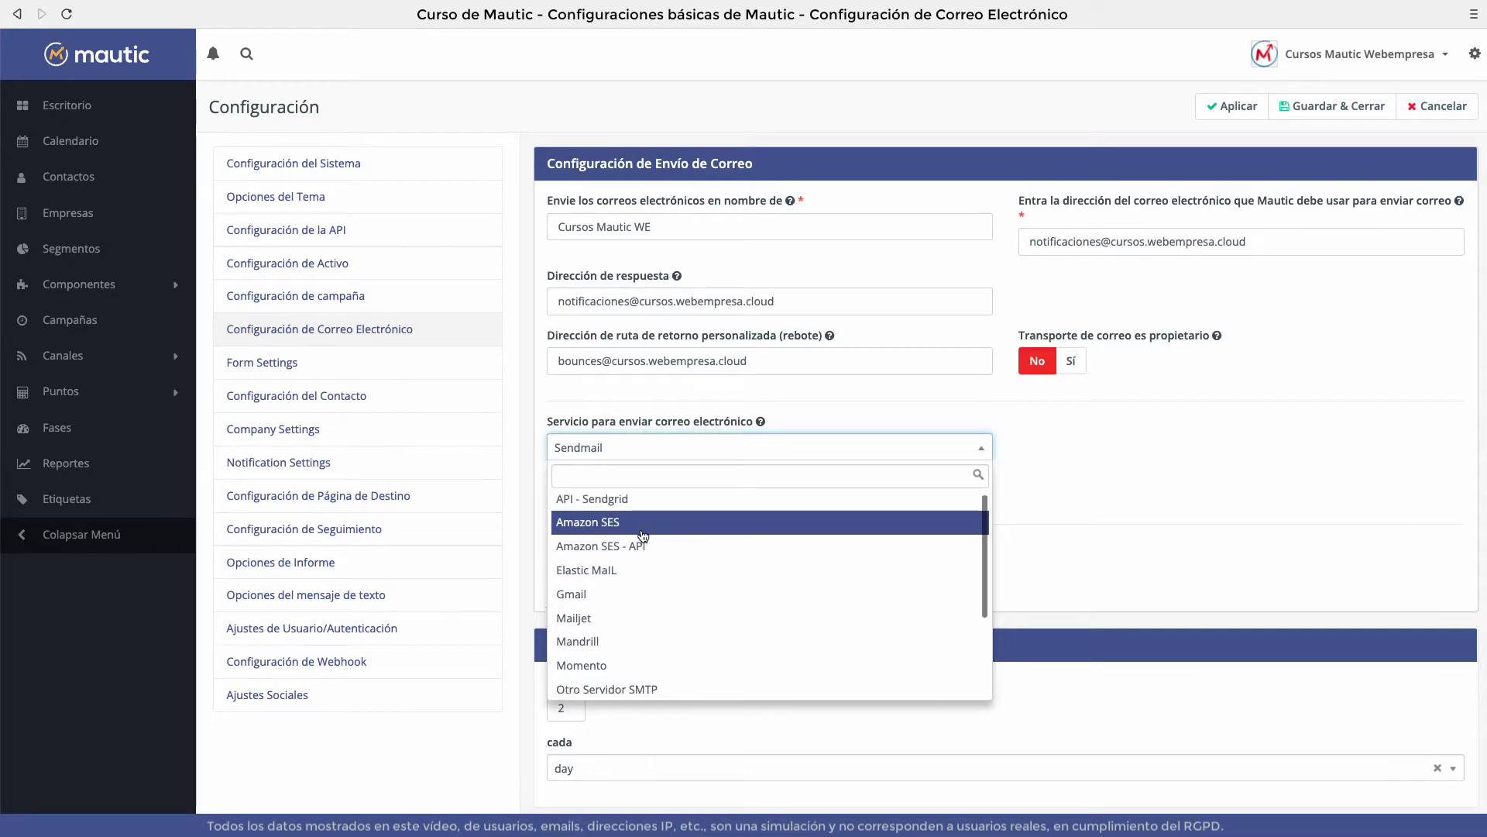
scroll(639, 535, "down", 1)
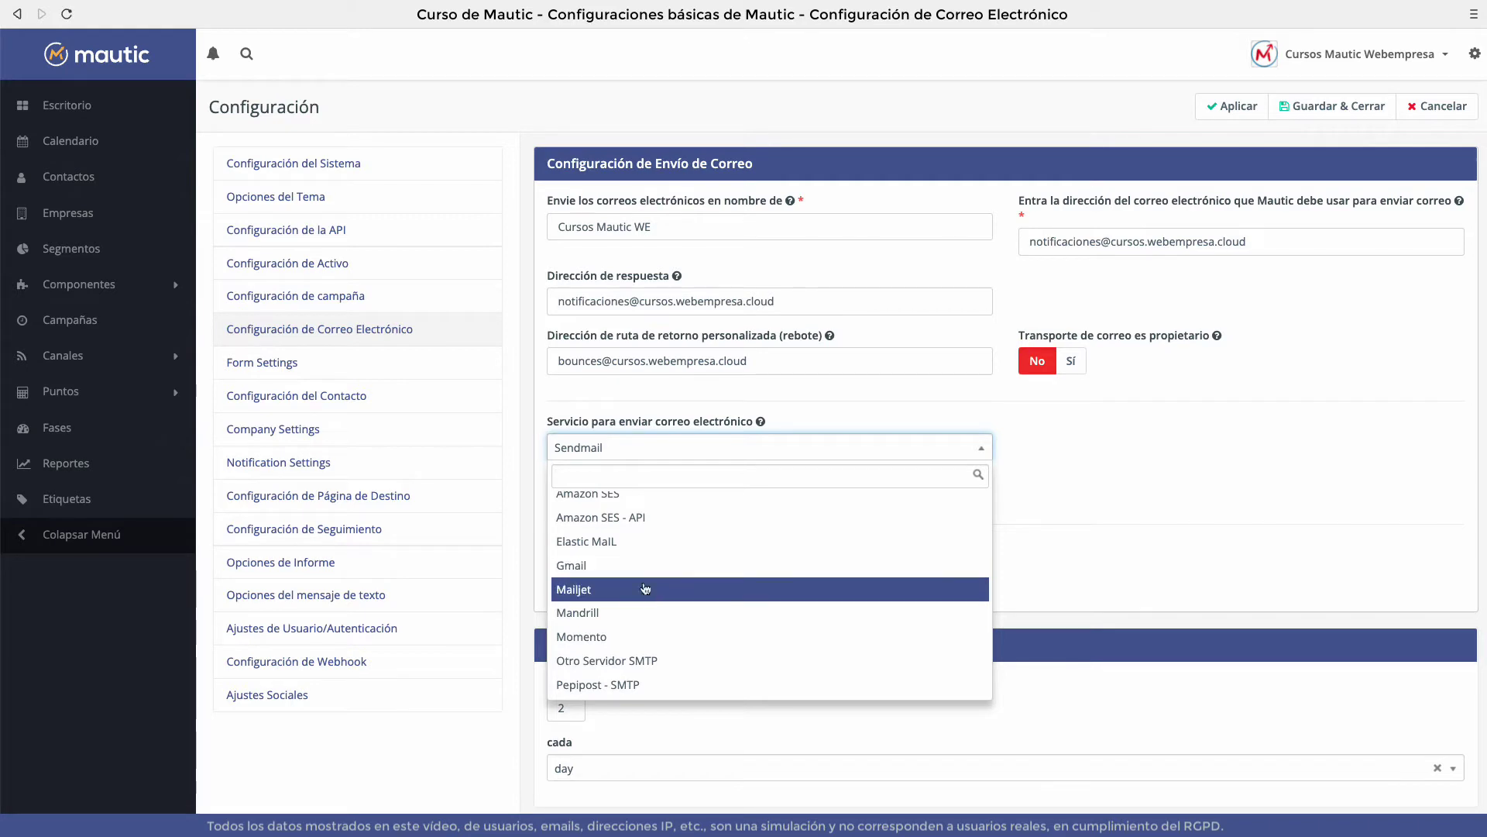
scroll(659, 605, "down", 4)
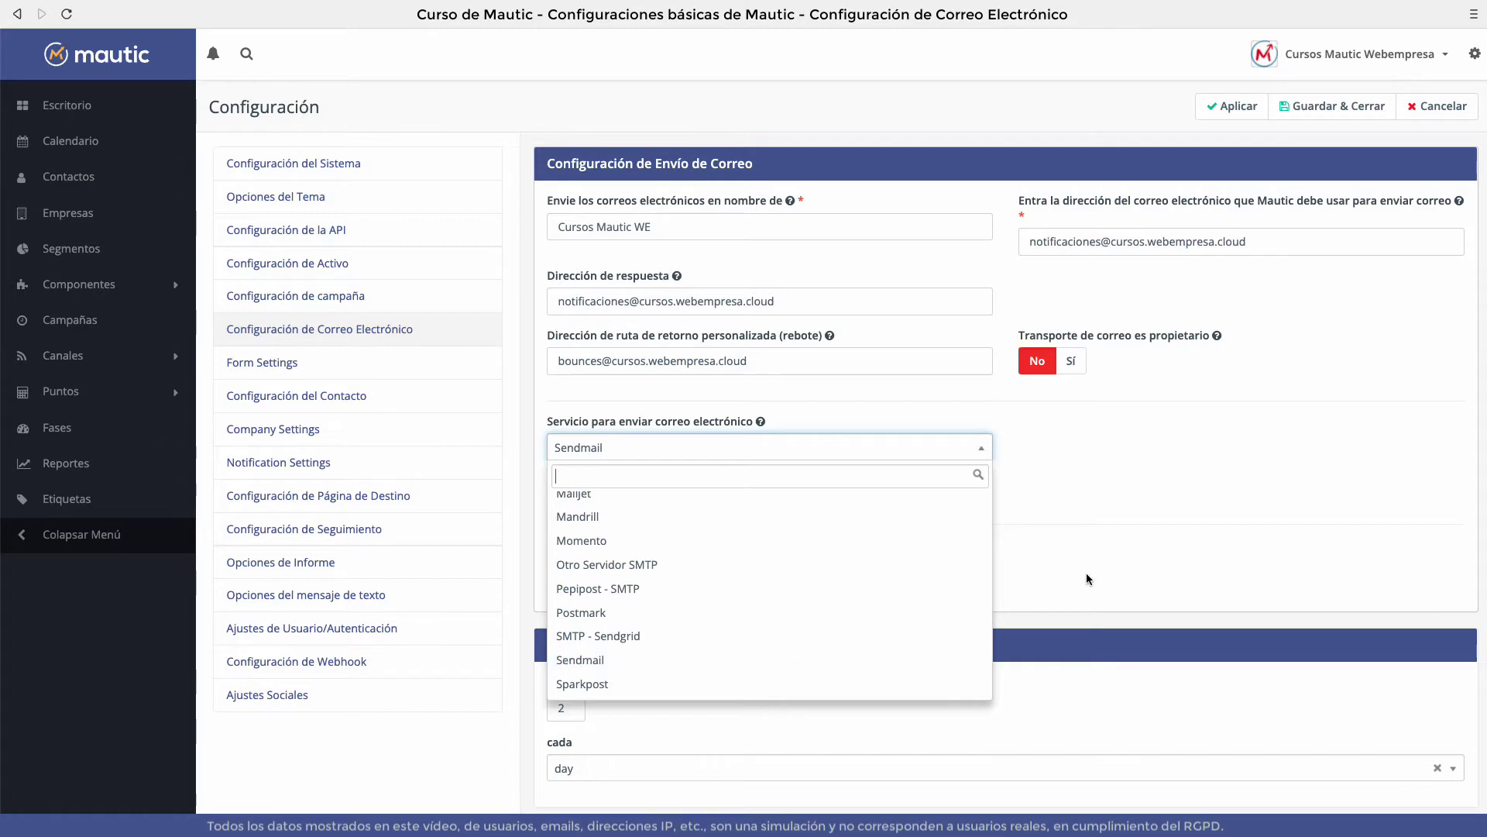
left_click(1110, 440)
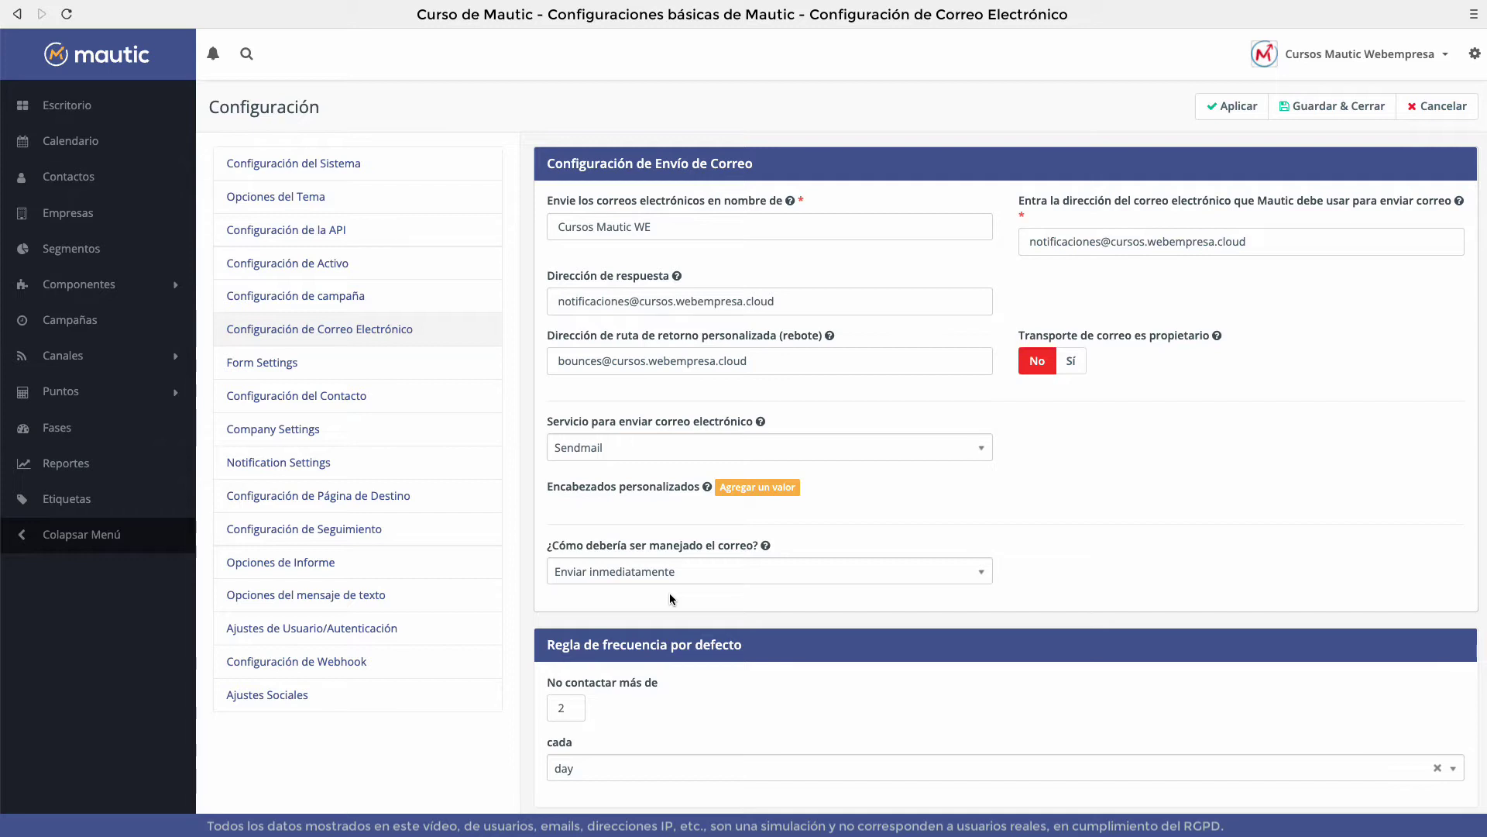
Try the Cola de Espera option for mail handling, and set it back to Enviar inmediatamente.
left_click(681, 575)
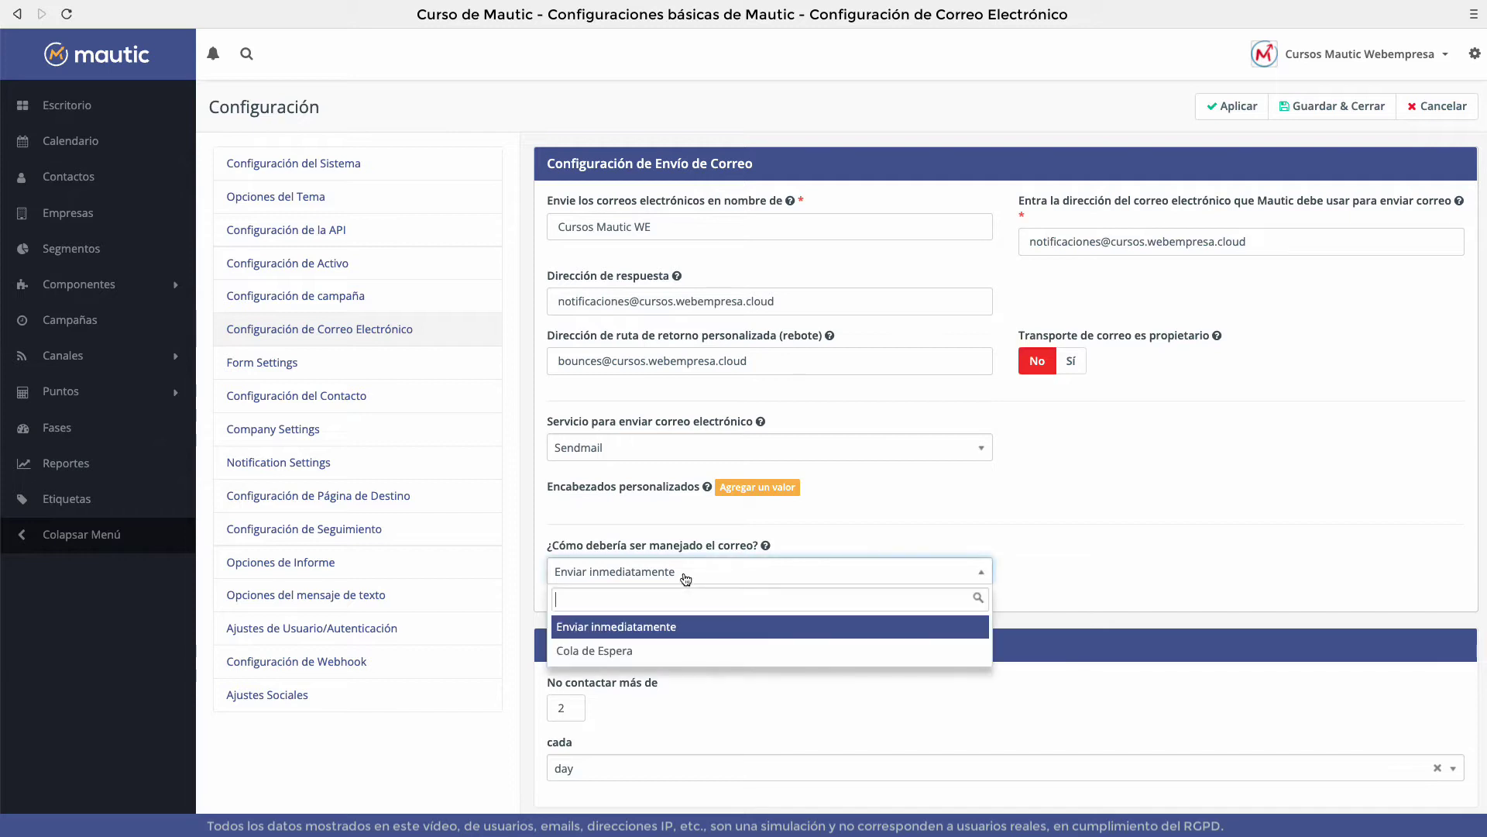
left_click(633, 659)
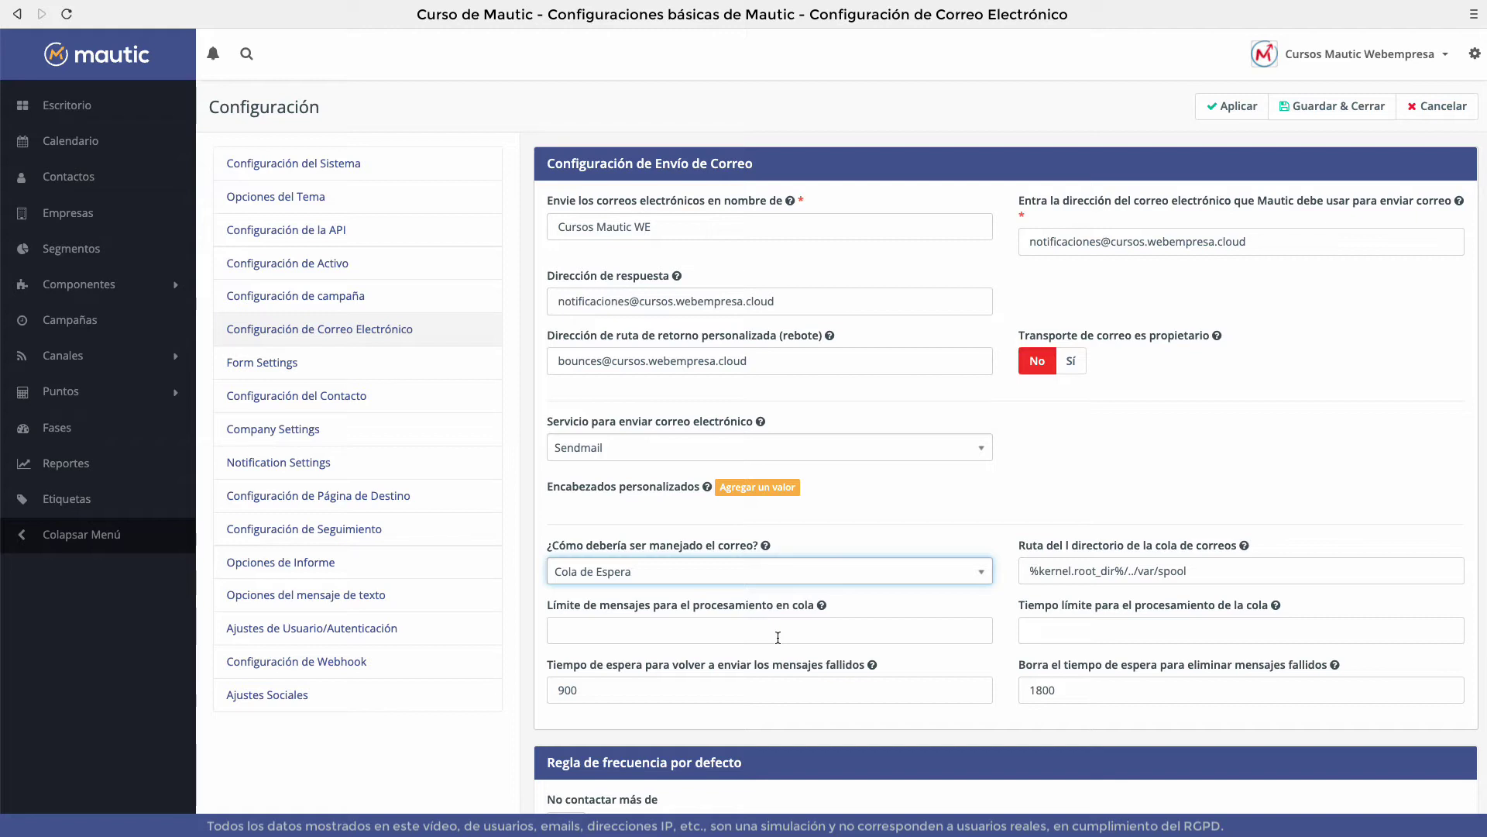
left_click(873, 575)
left_click(667, 626)
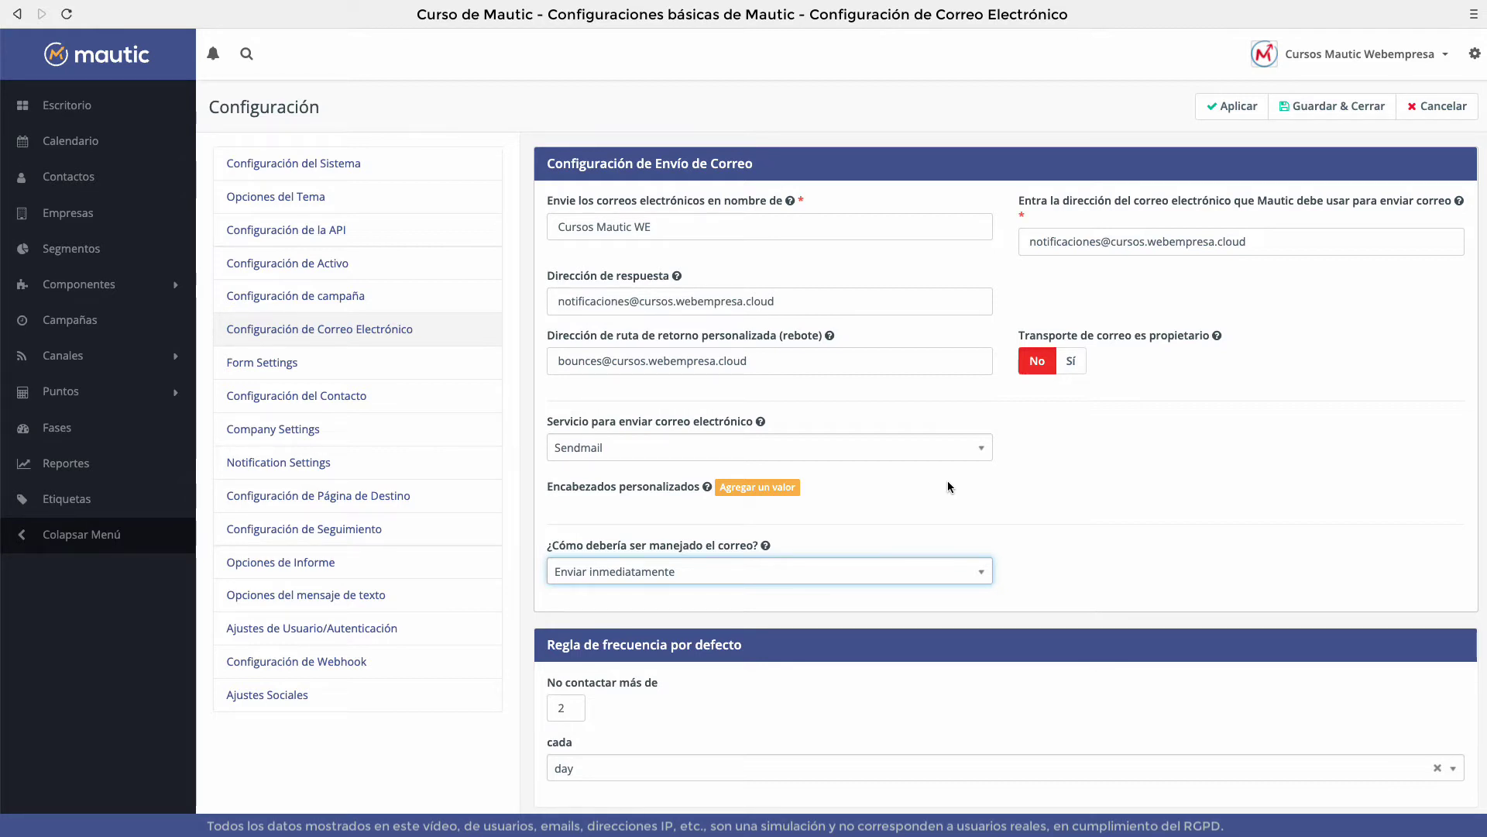
Examine the period options of the default frequency rule without changing the selection.
scroll(947, 481, "down", 2)
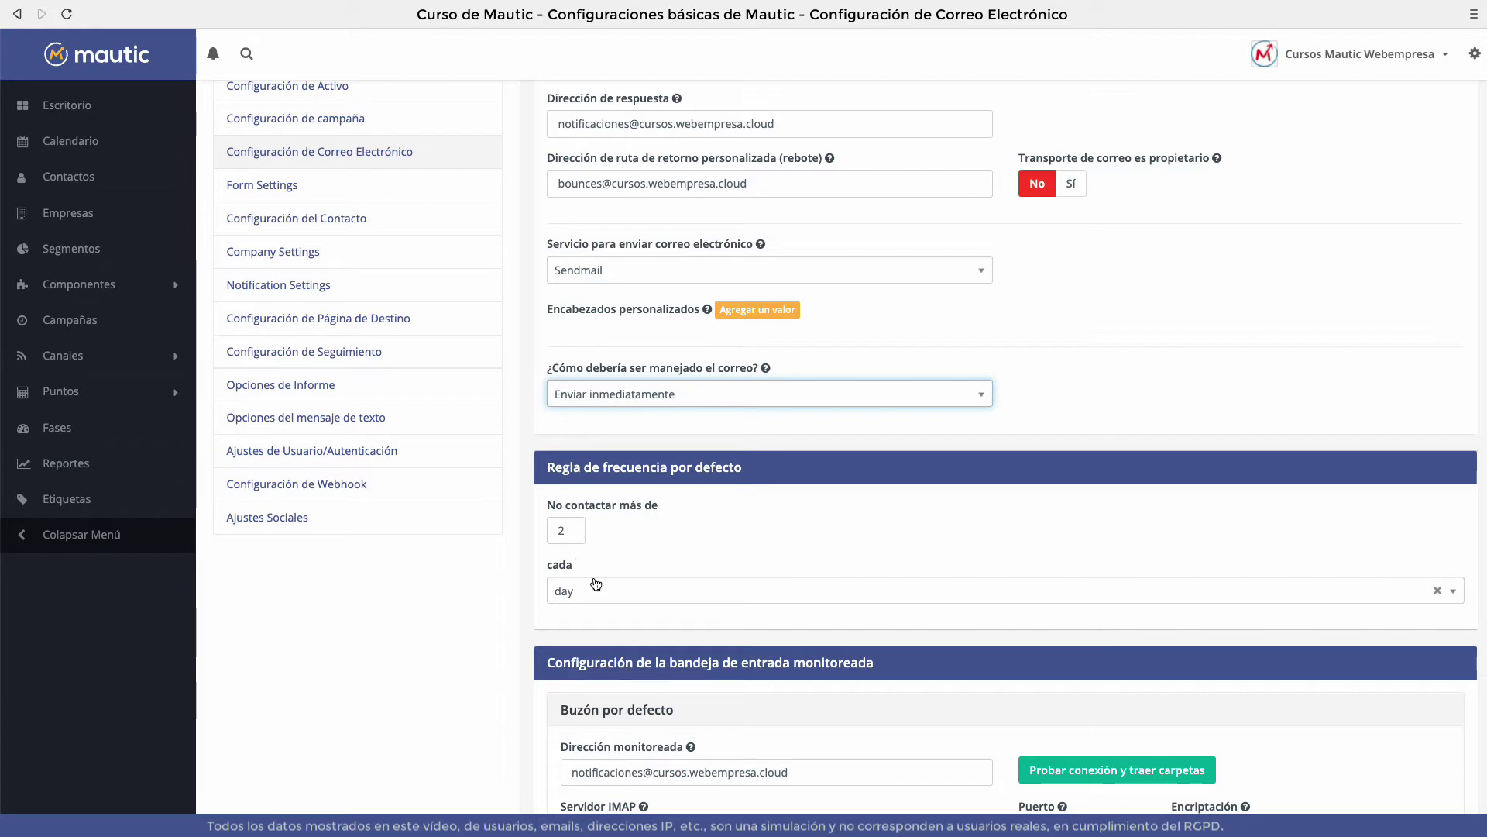
left_click(638, 603)
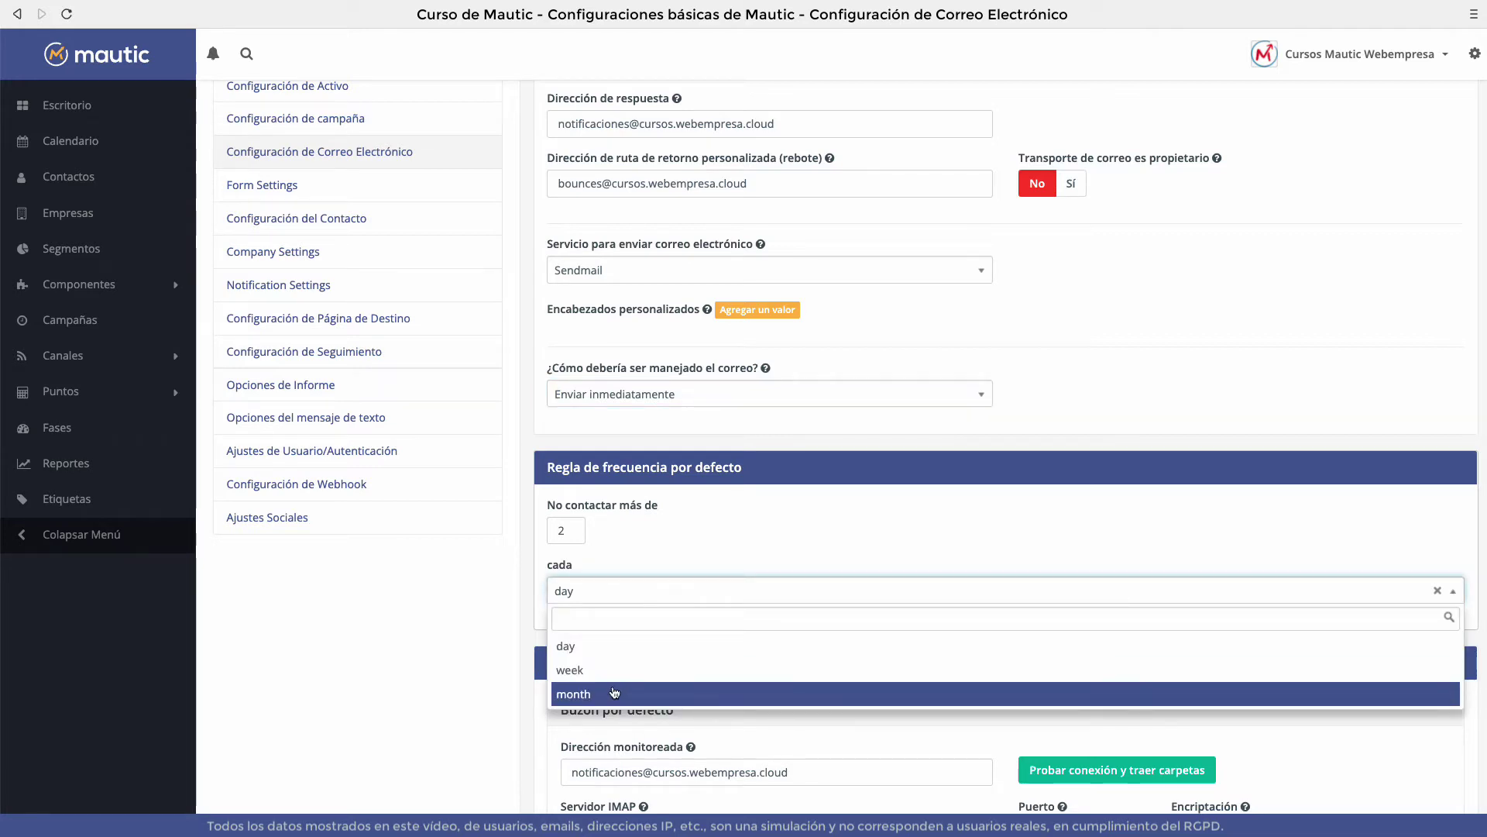
left_click(743, 542)
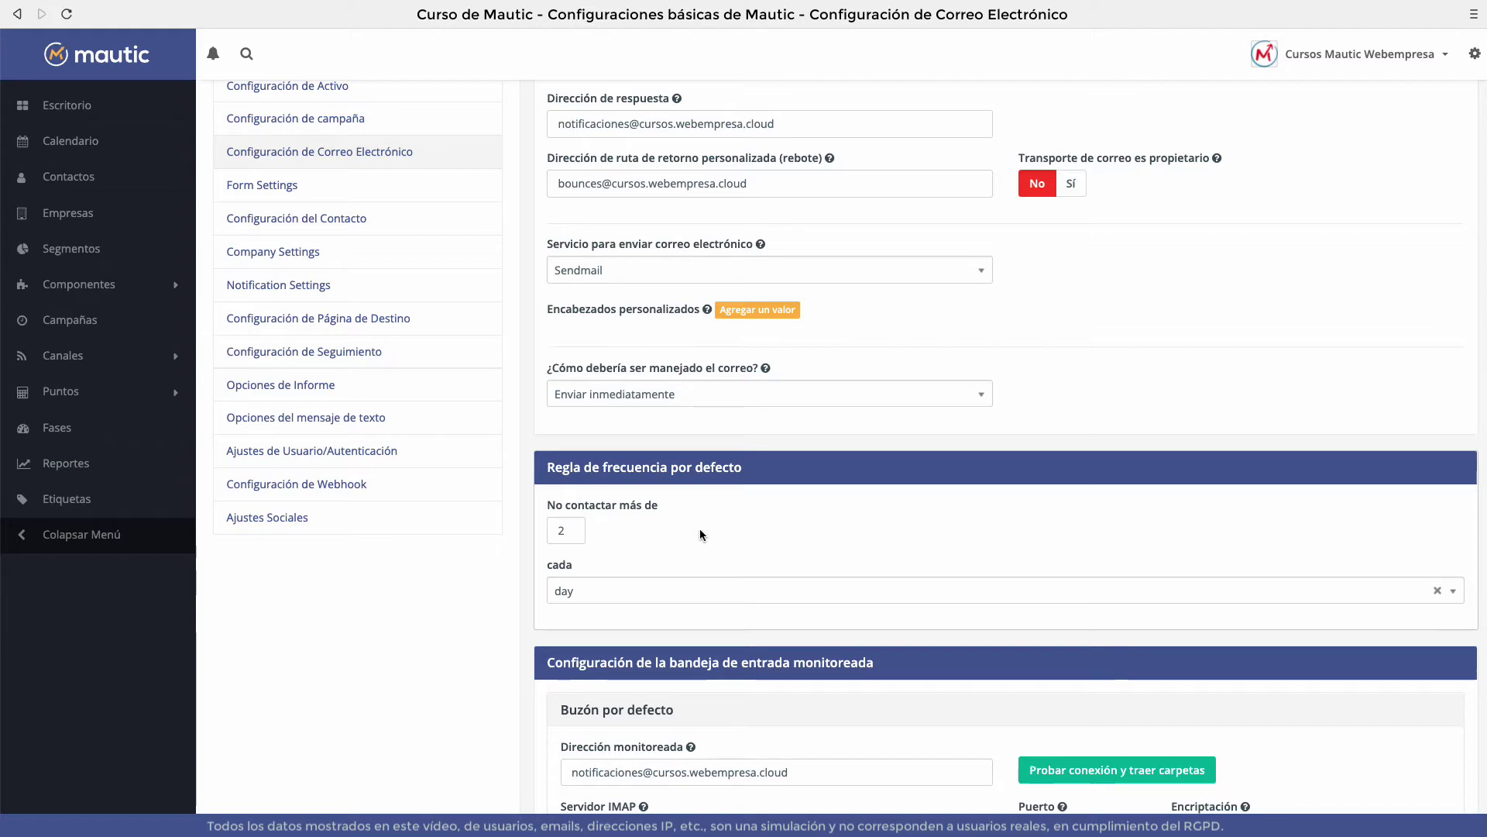
Review the default mailbox's address, IMAP server, port and encryption settings in the monitored inbox configuration.
scroll(712, 552, "down", 2)
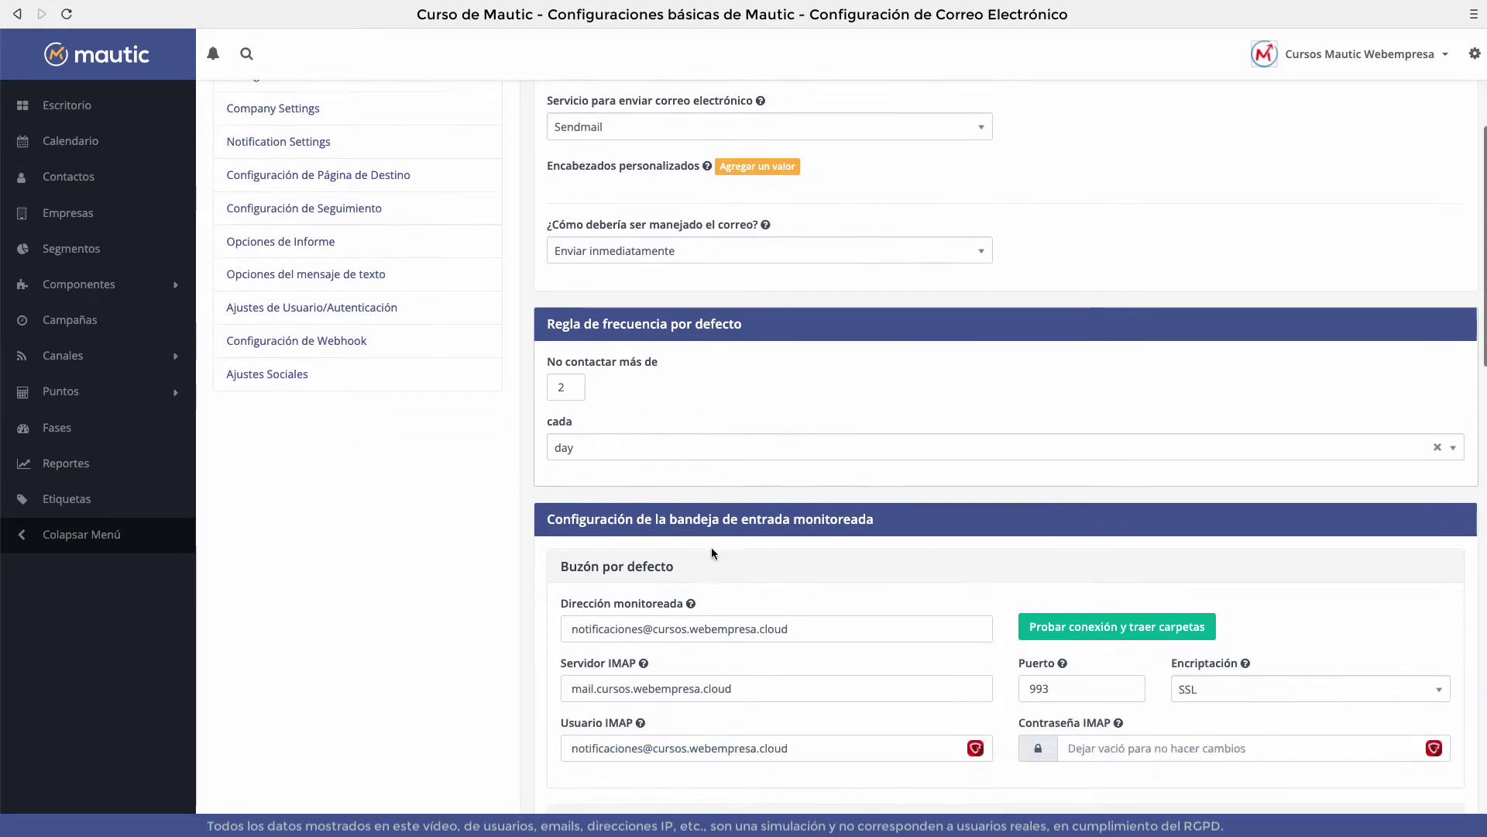
scroll(712, 551, "down", 2)
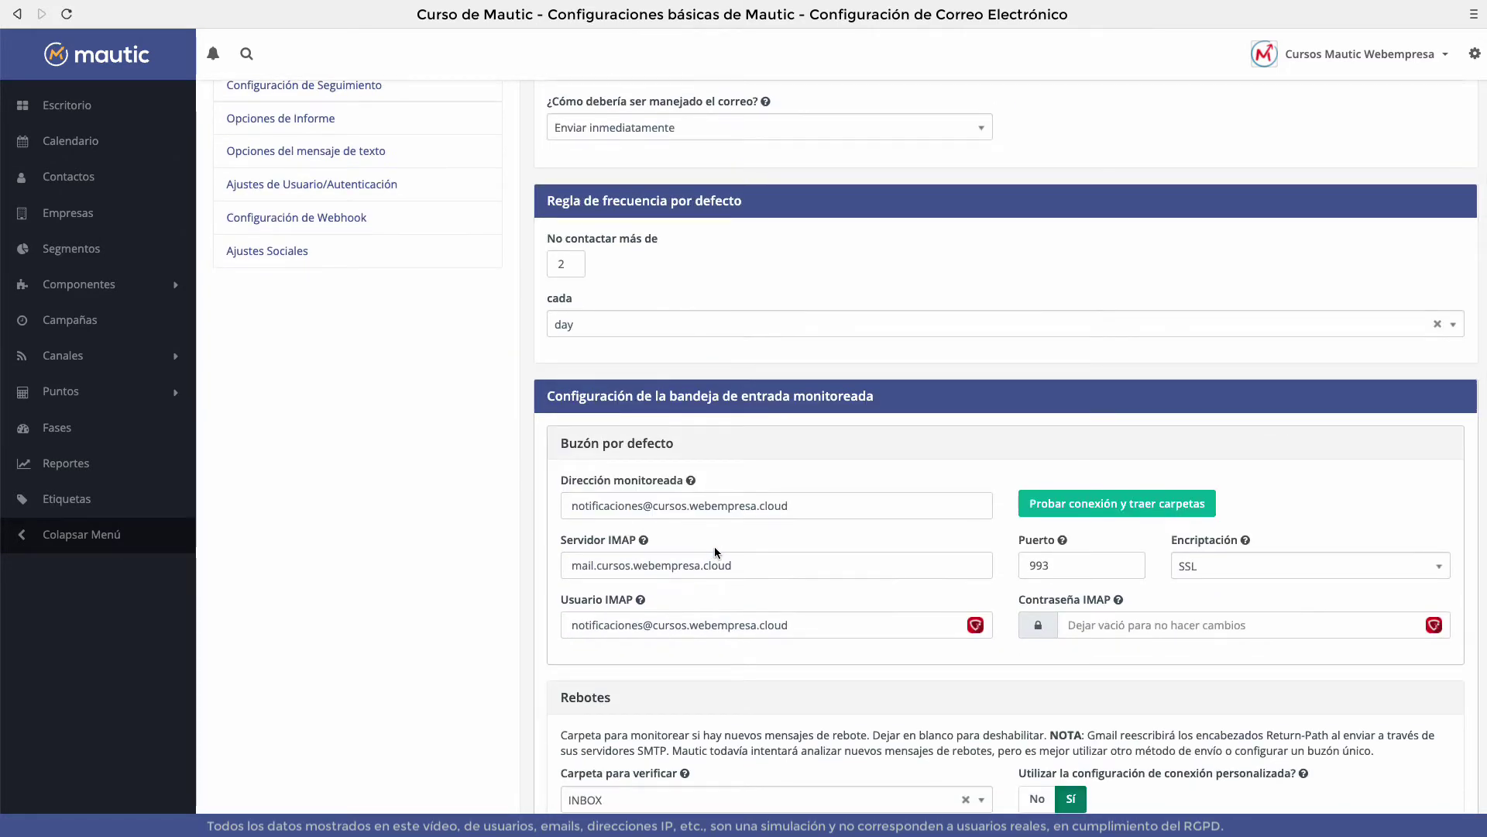
scroll(714, 546, "down", 1)
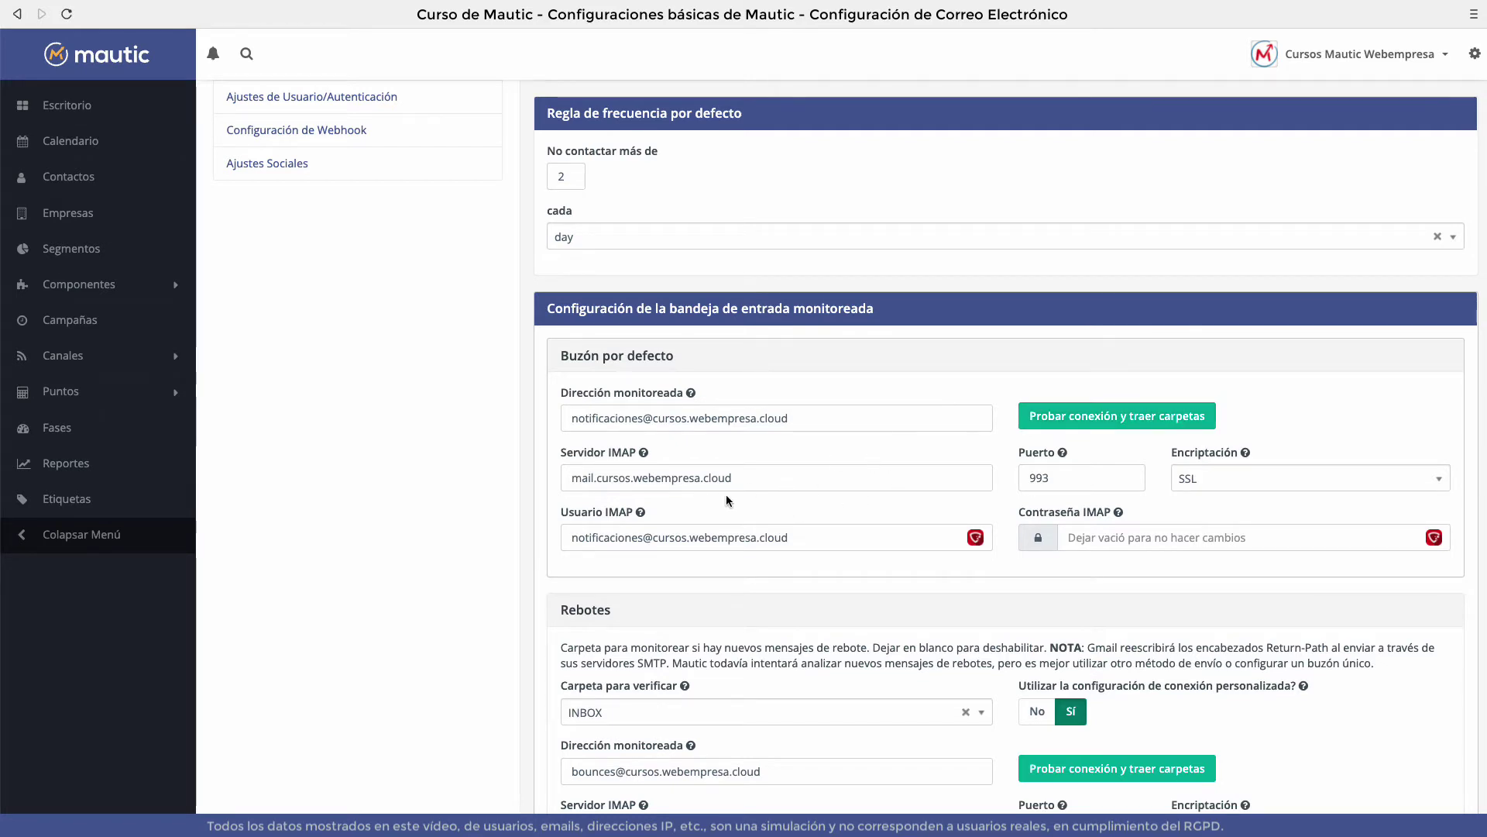
scroll(957, 463, "down", 1)
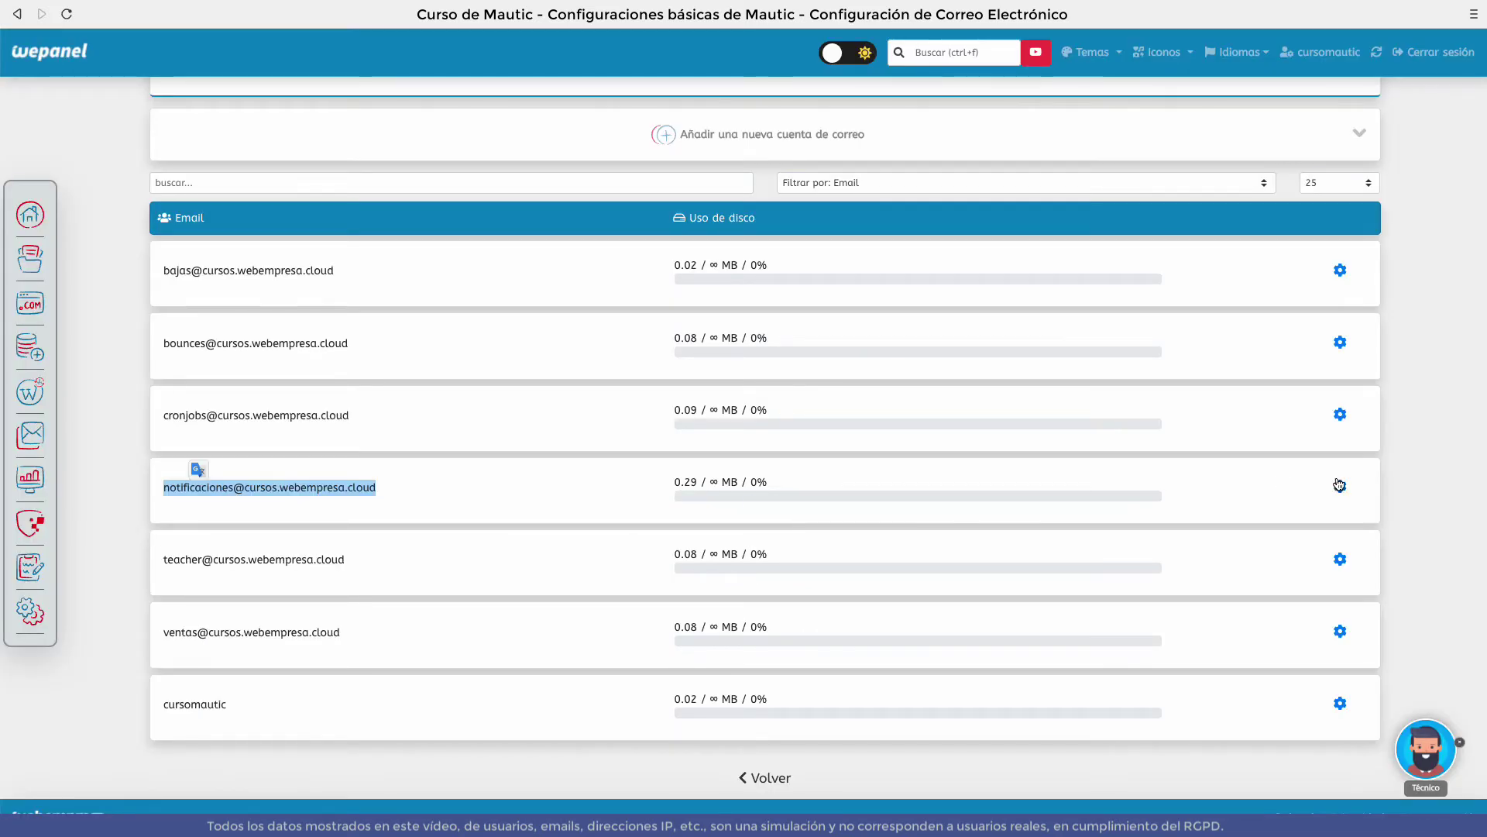
Switch to wepanel and view the configuration data of the notifications email account.
left_click(1339, 486)
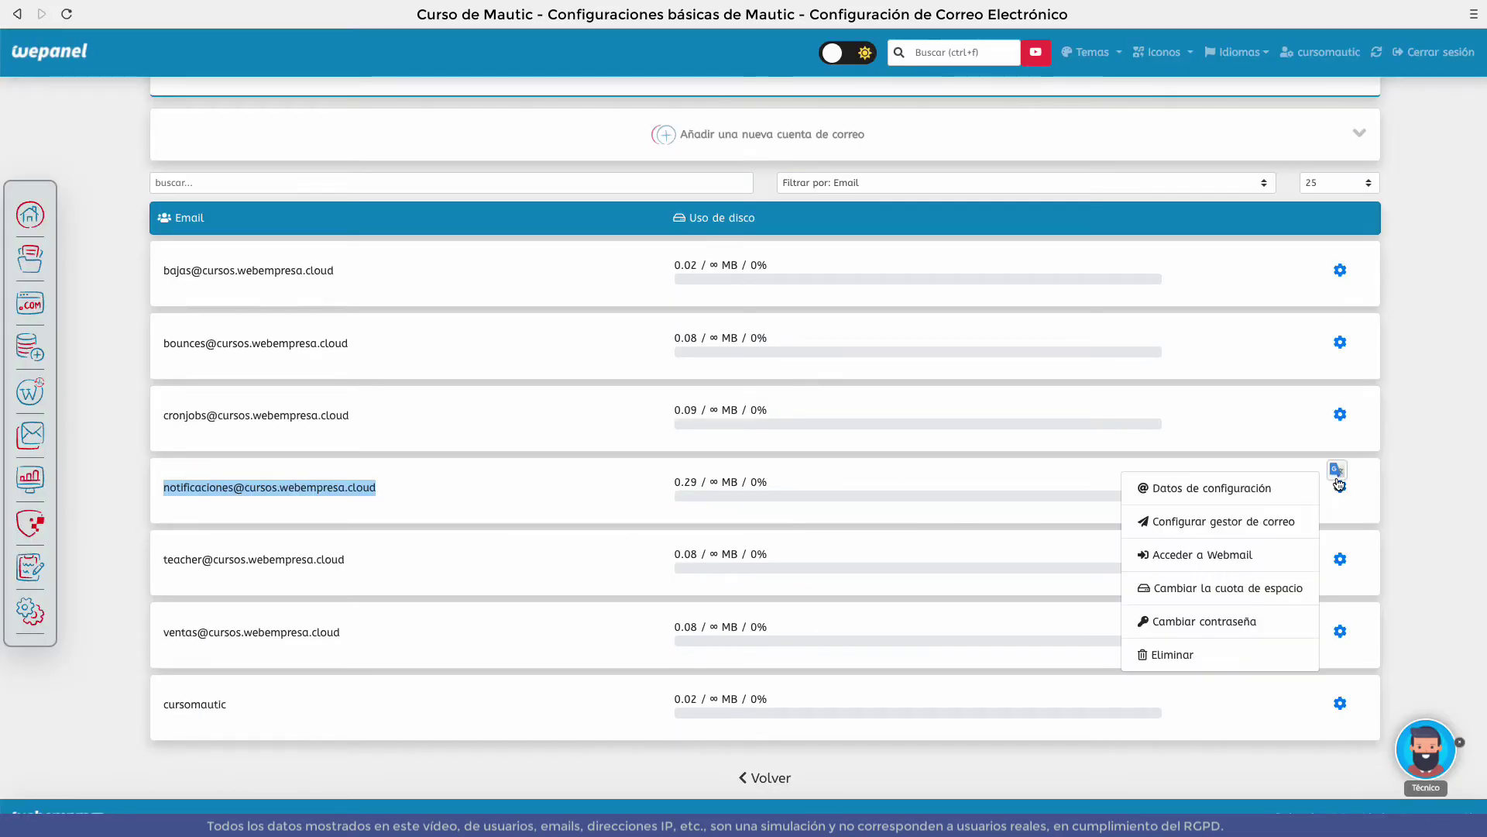
left_click(1338, 482)
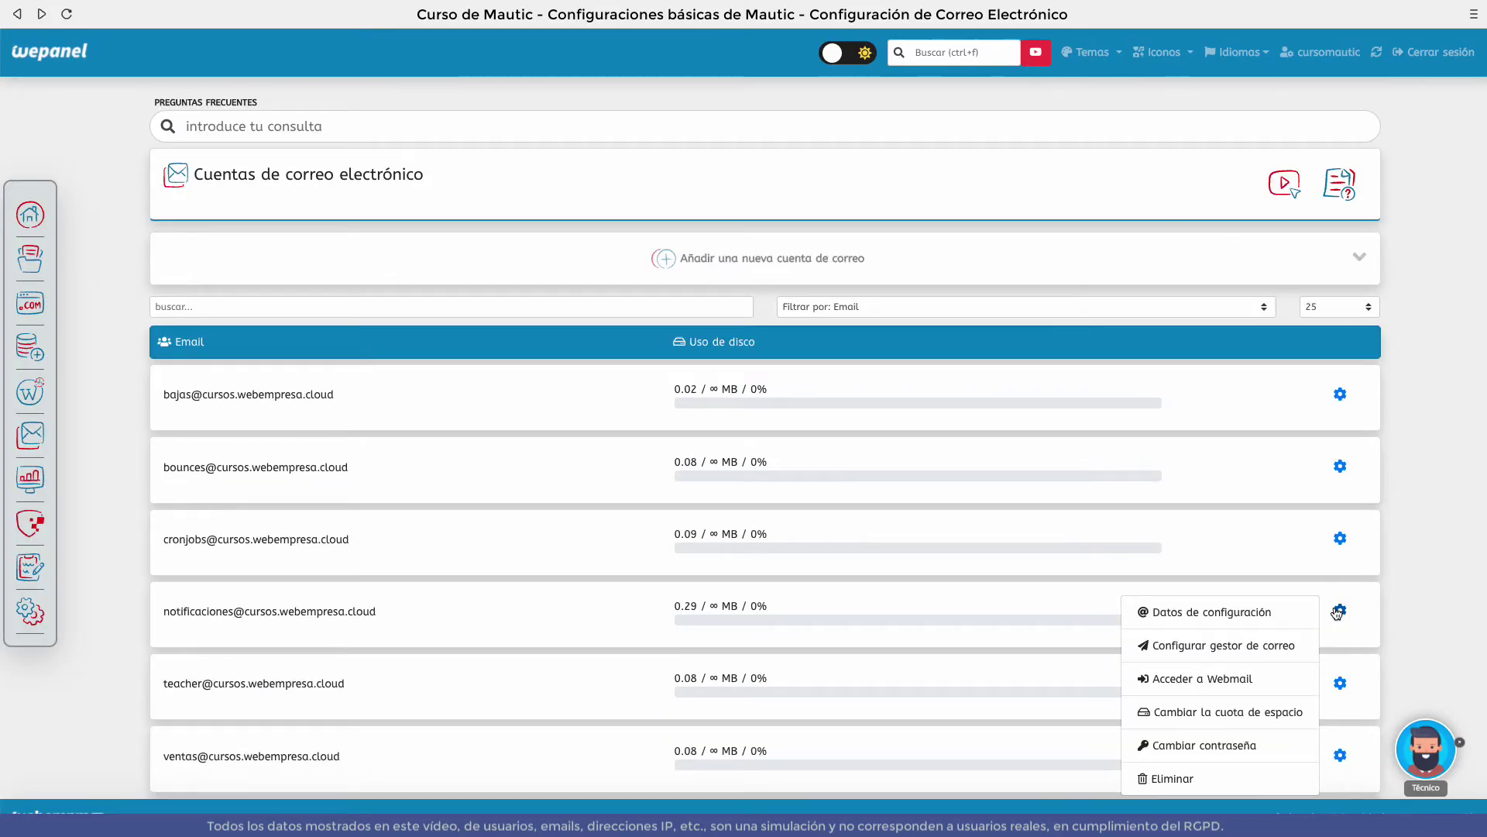
left_click(1251, 609)
scroll(1252, 607, "down", 5)
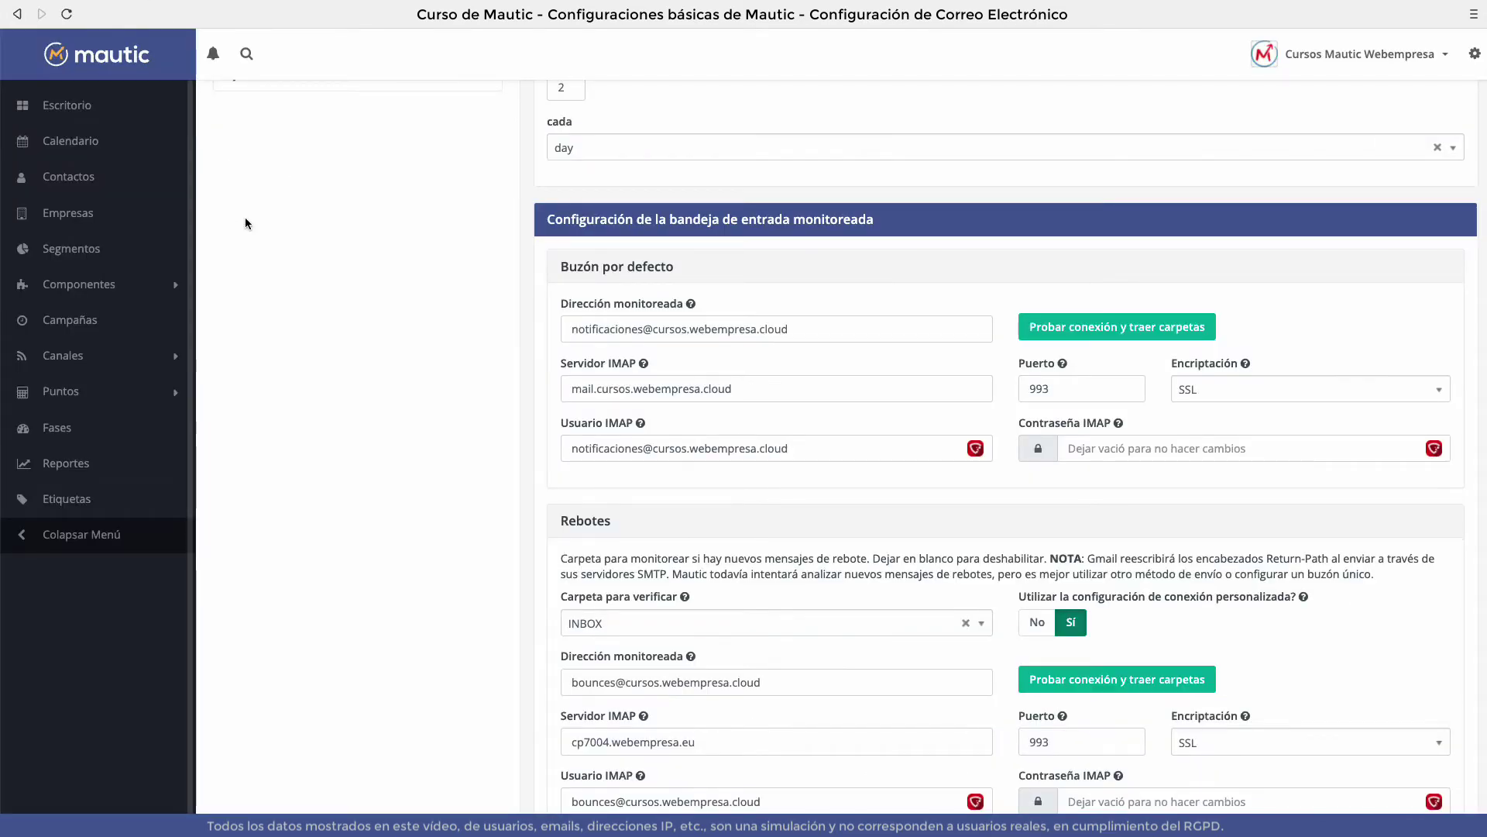
Switch back to Mautic and review the monitored inbox settings for bounces, unsubscribe requests and contact replies.
scroll(827, 617, "down", 6)
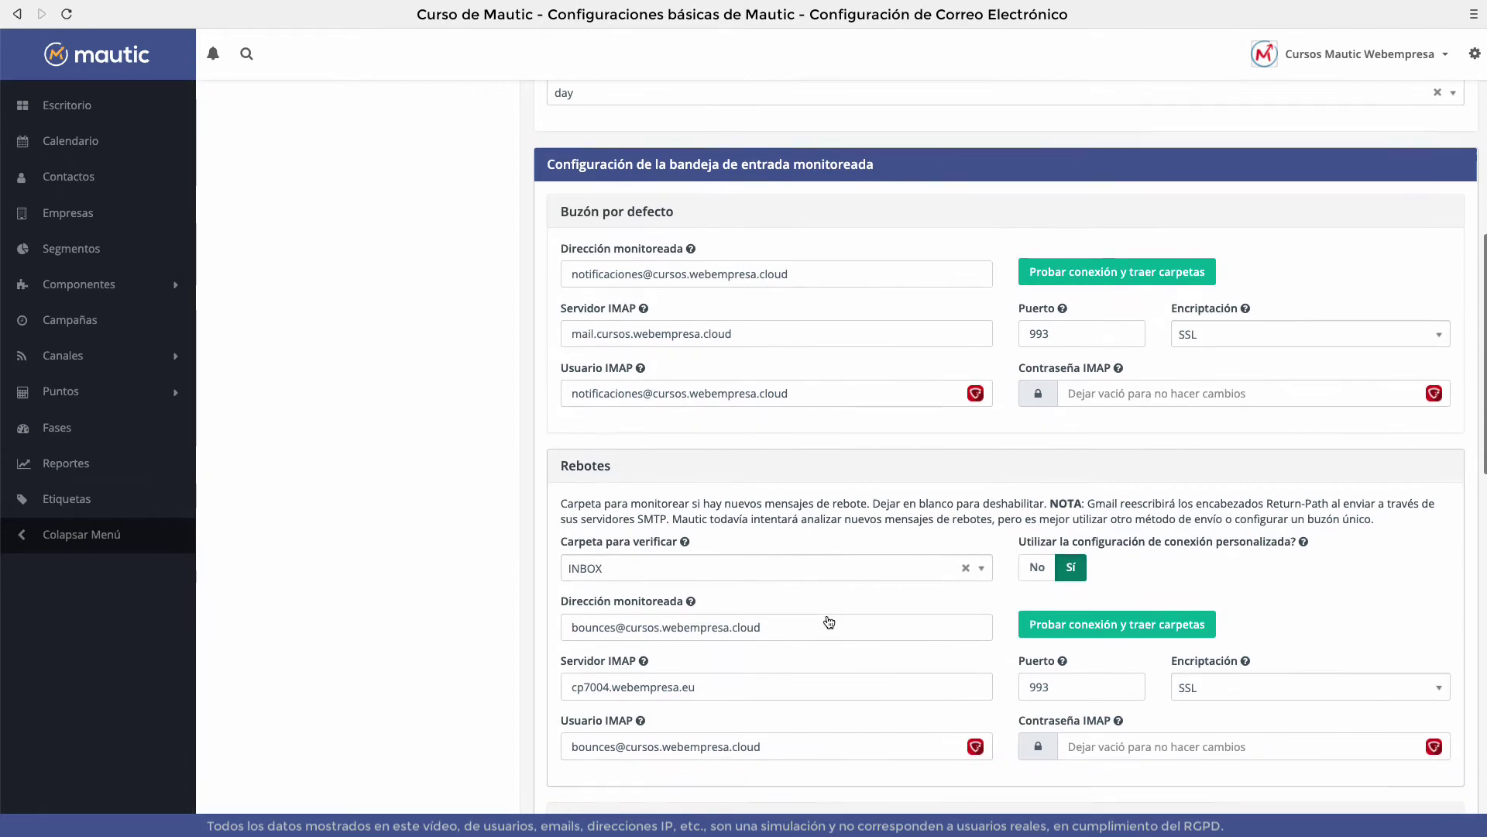
scroll(826, 617, "down", 1)
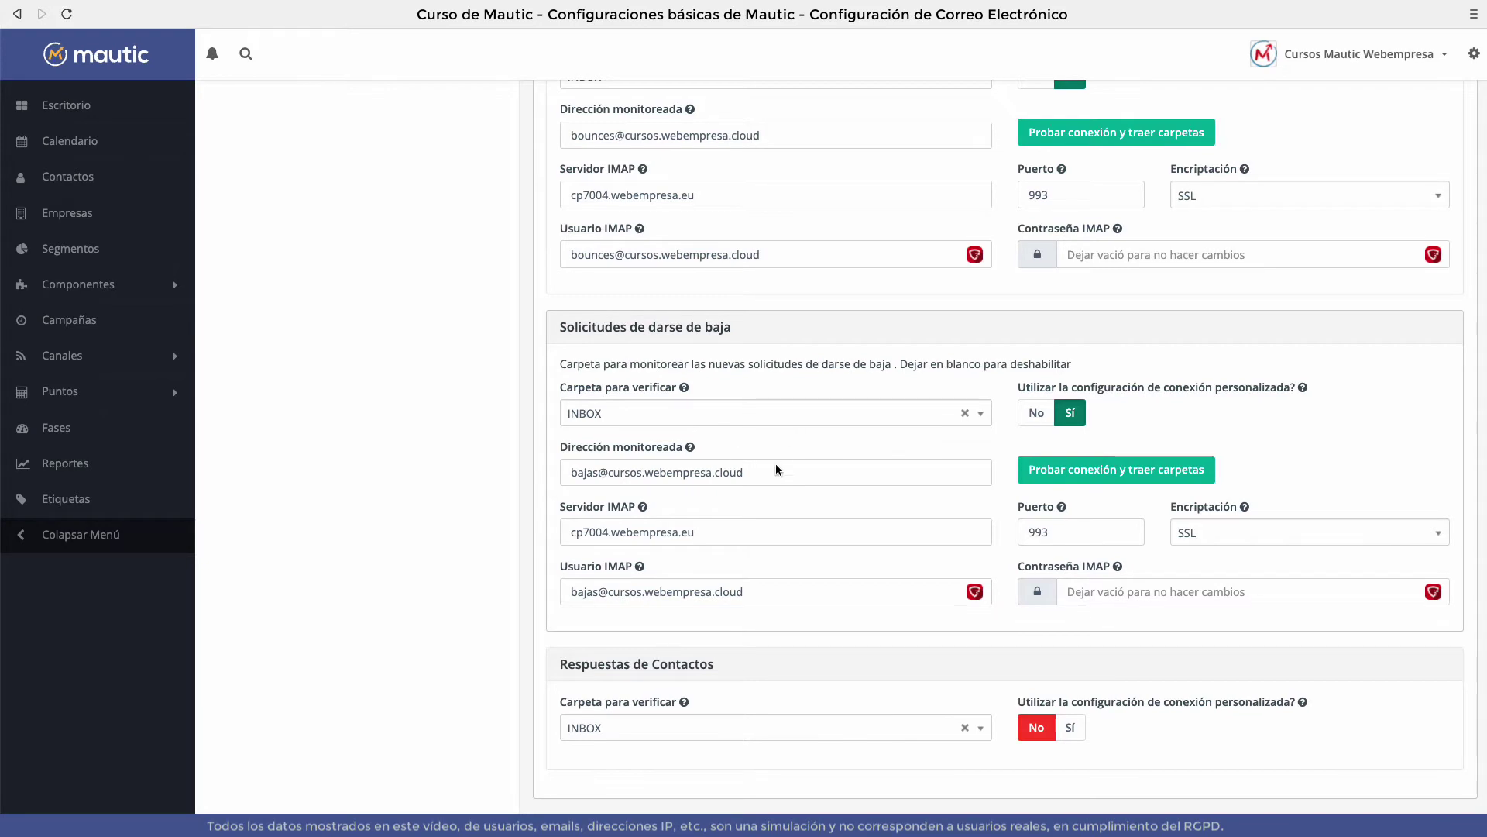
scroll(712, 497, "down", 1)
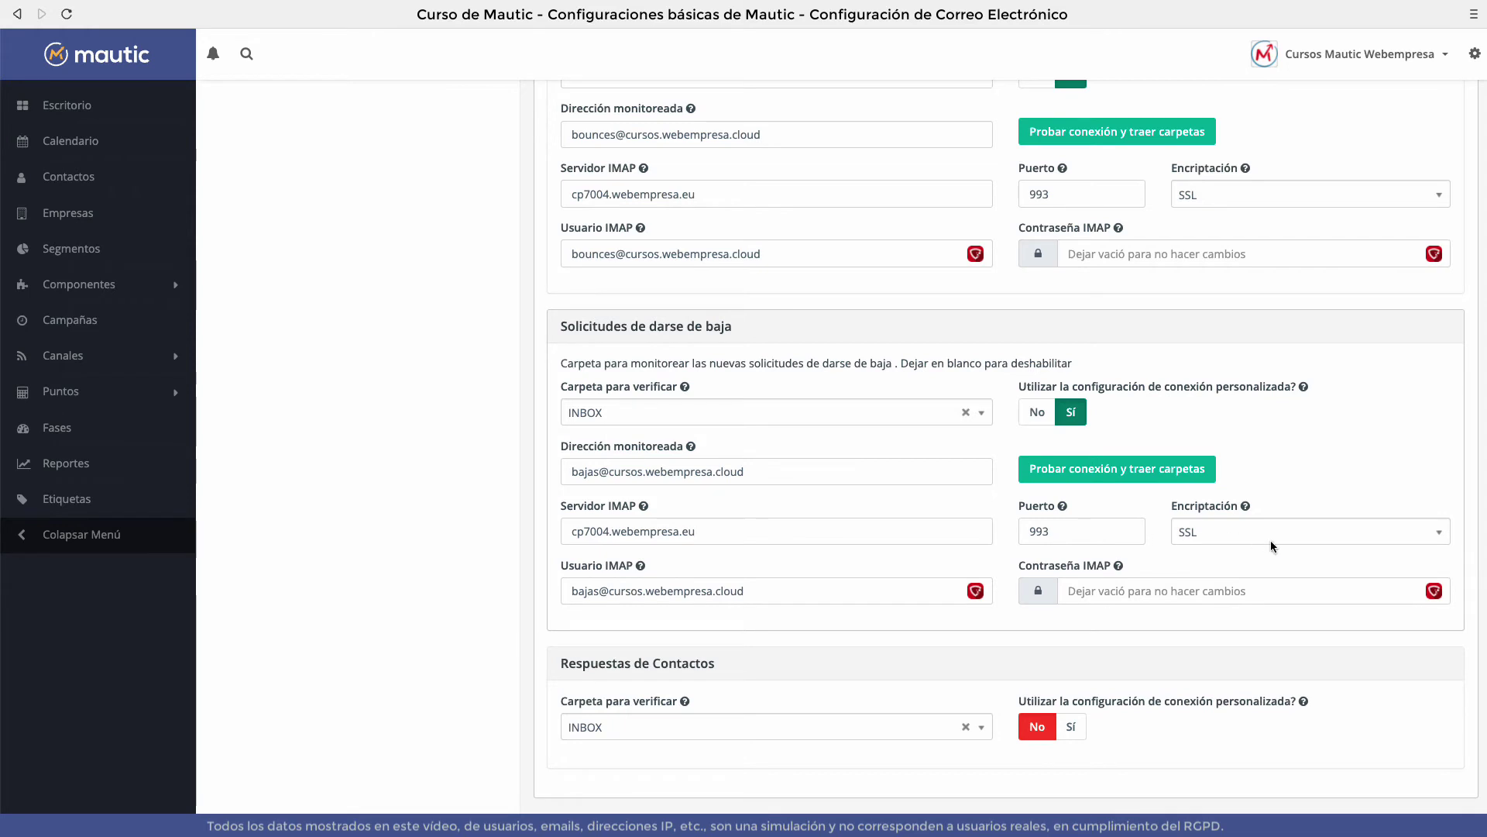
scroll(805, 564, "down", 2)
scroll(807, 564, "down", 1)
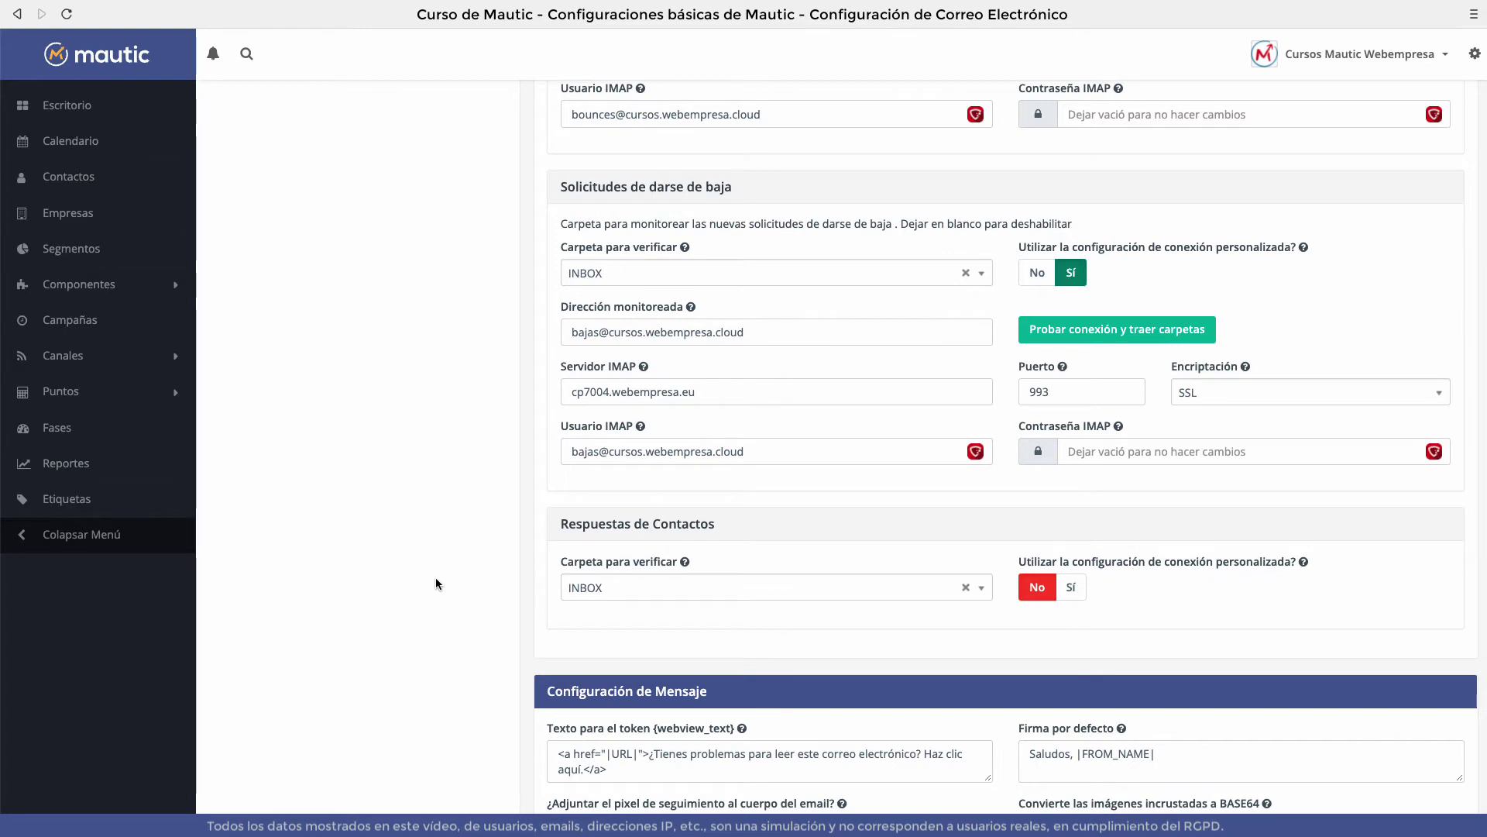
scroll(1007, 604, "down", 1)
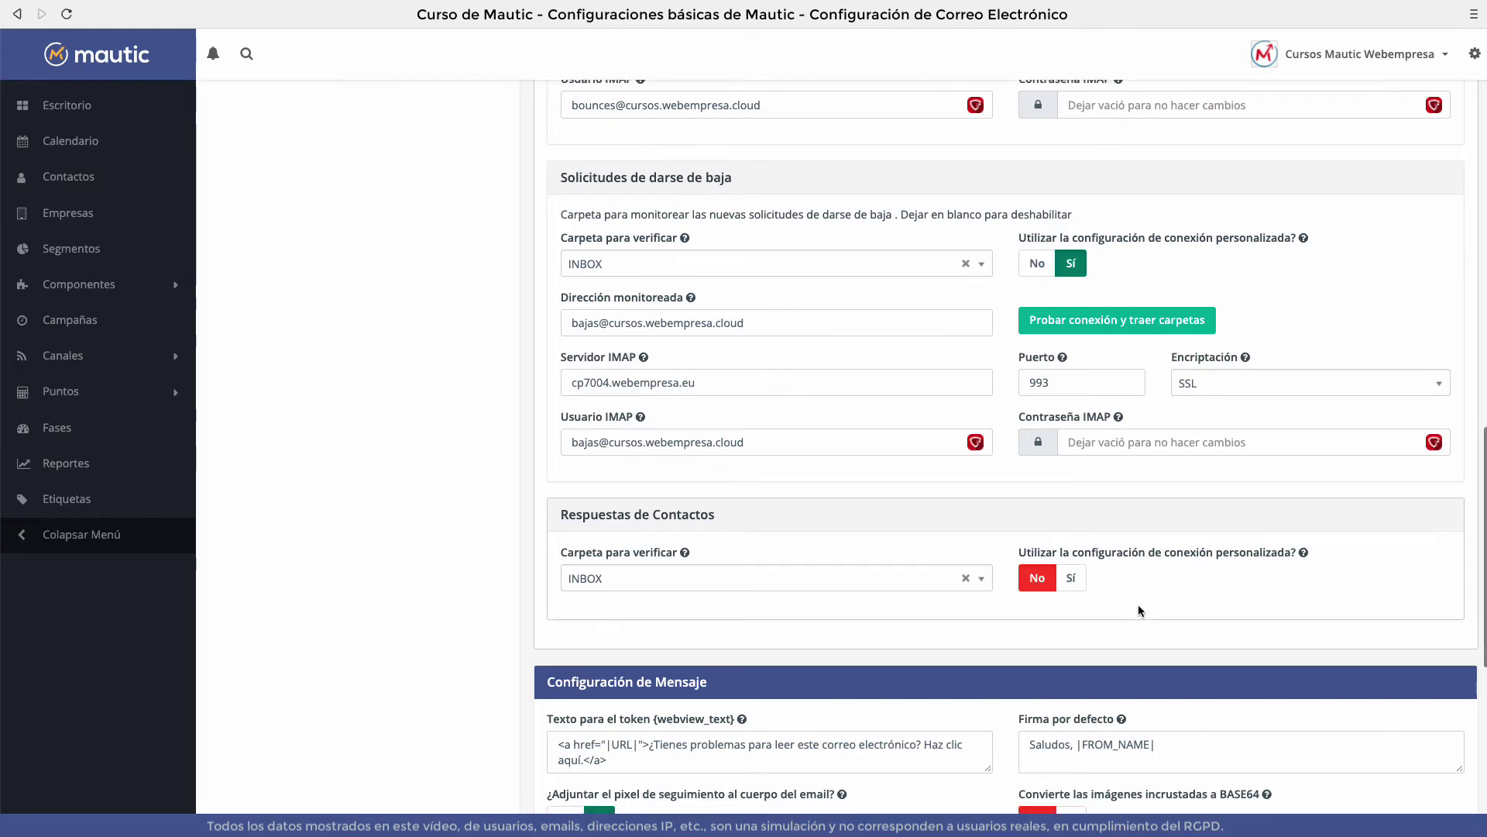
Turn on the custom connection for contact replies to view its mailbox fields, and set it back to No.
left_click(1074, 559)
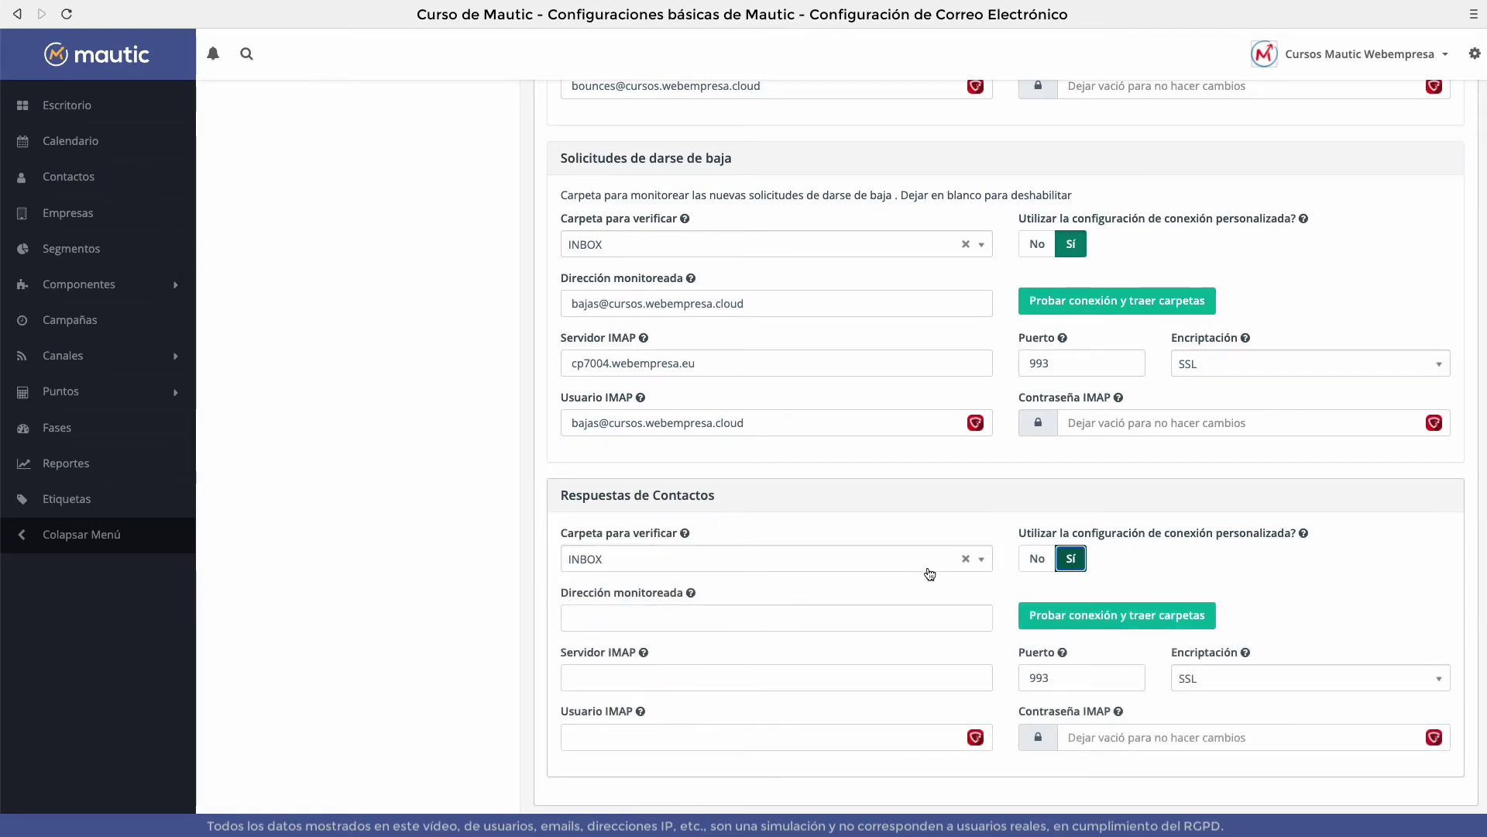
left_click(1038, 561)
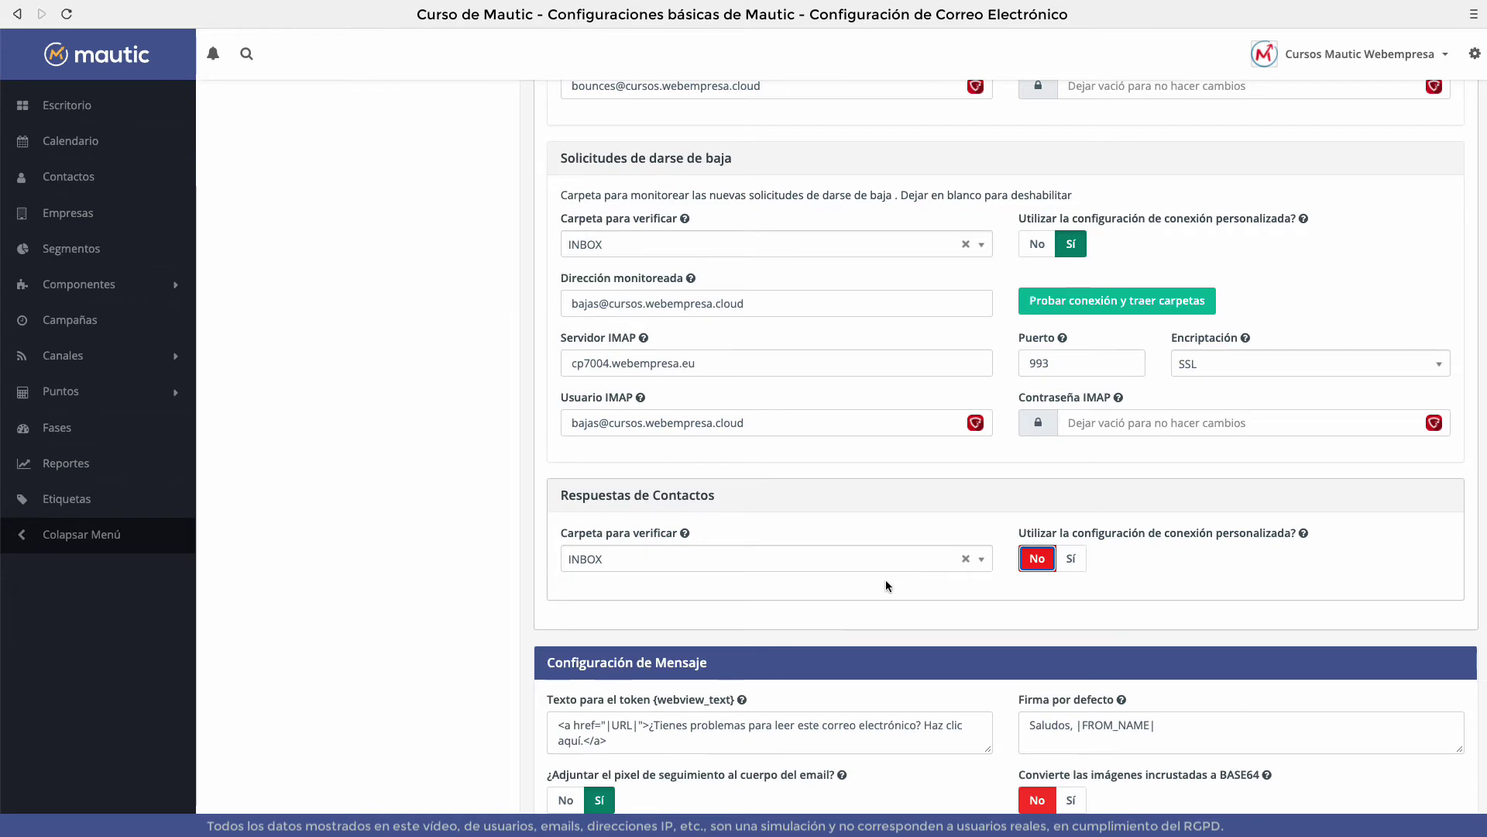
Review the message configuration: webview text, default signature, tracking pixel, BASE64 image conversion and URL tracking options.
scroll(928, 581, "down", 3)
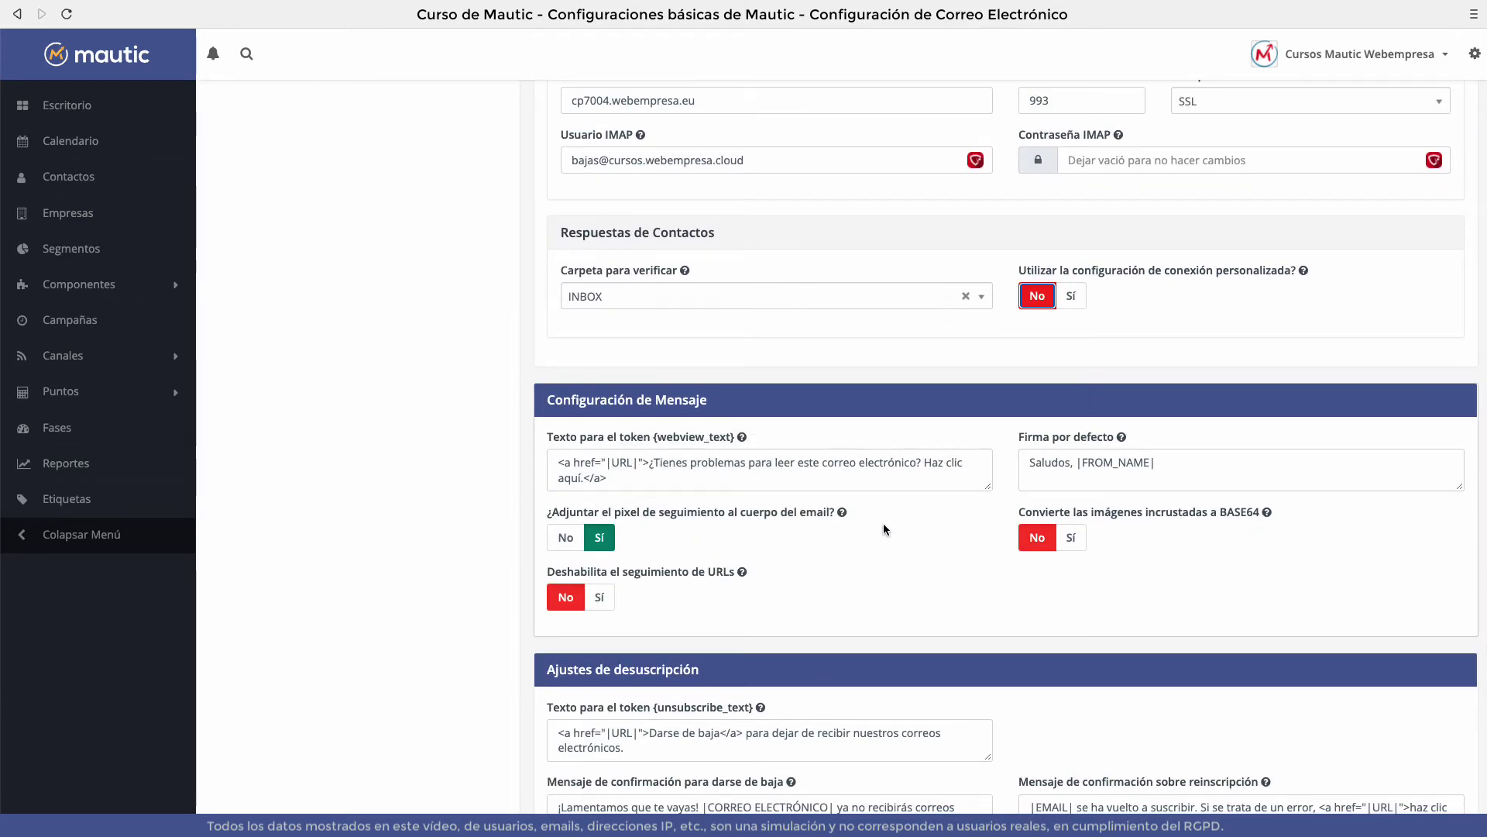
left_click(414, 527)
scroll(414, 527, "down", 1)
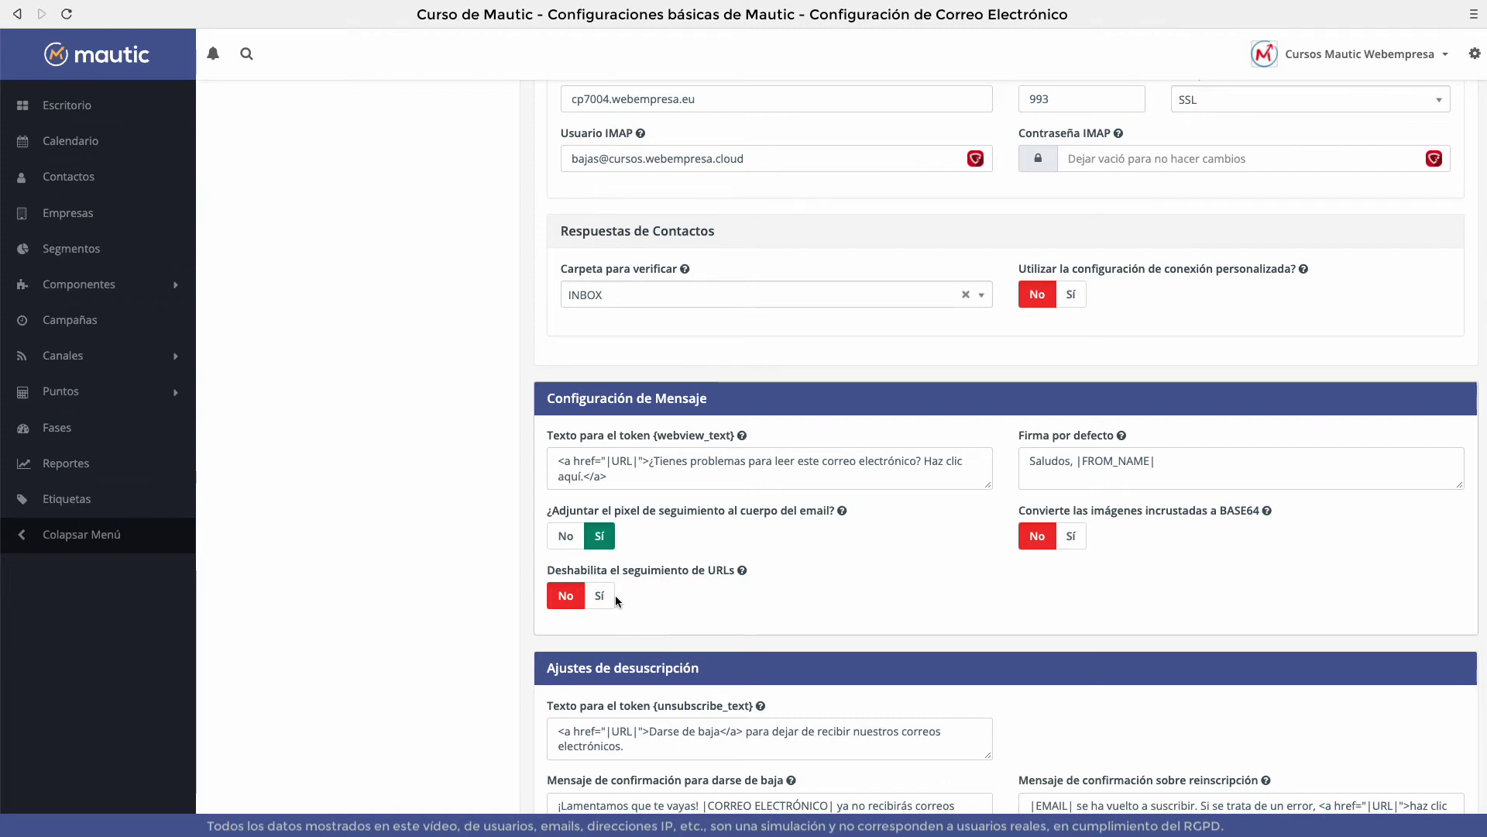
mouse_move(740, 572)
mouse_move(1213, 500)
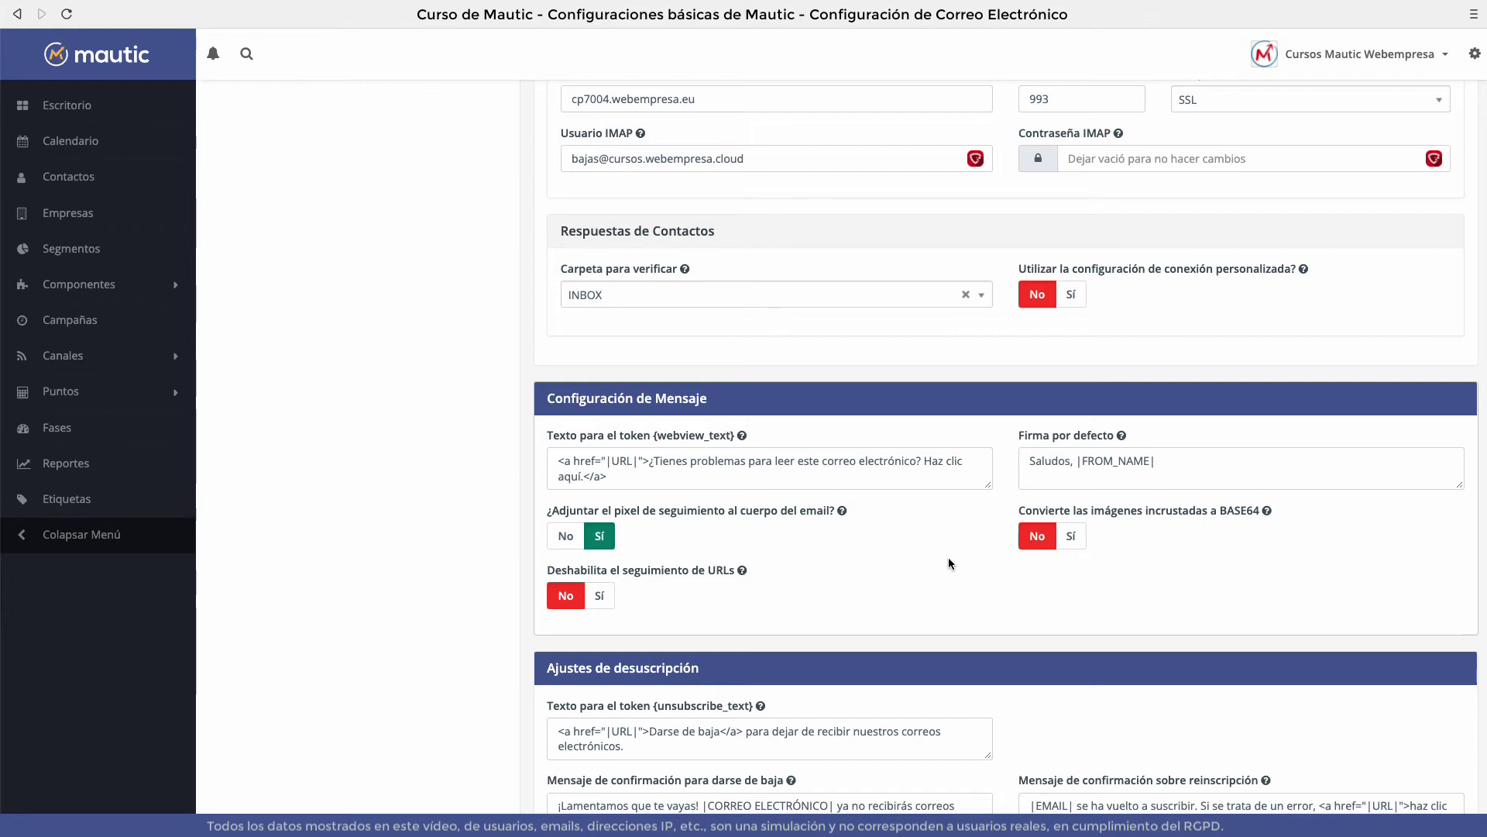
Review the unsubscribe settings and enlarge the unsubscribe confirmation message box to read its full text.
scroll(936, 553, "down", 1)
scroll(936, 554, "down", 2)
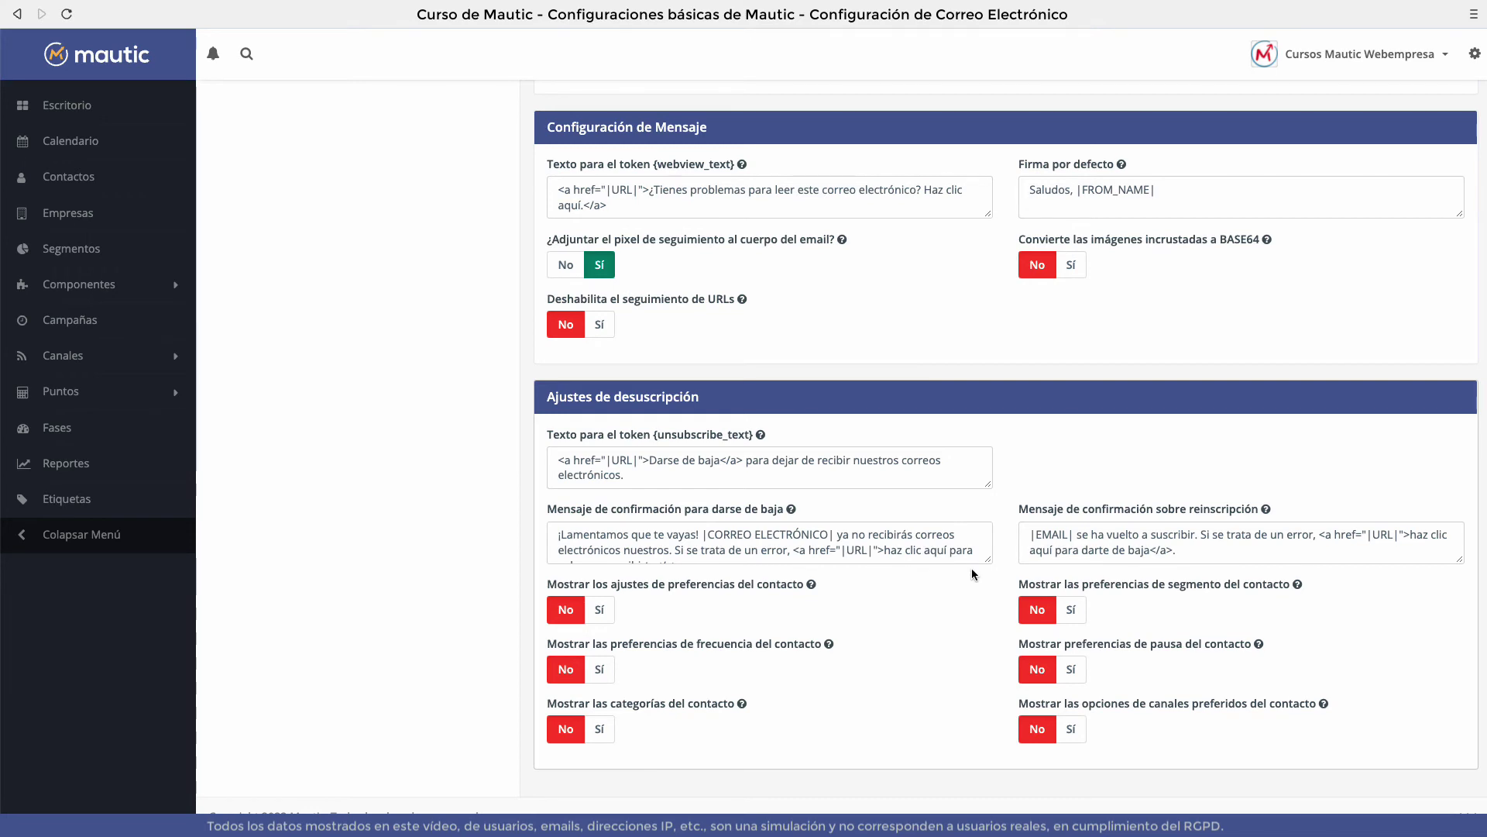
scroll(807, 551, "down", 1)
scroll(806, 551, "up", 1)
left_click(987, 562)
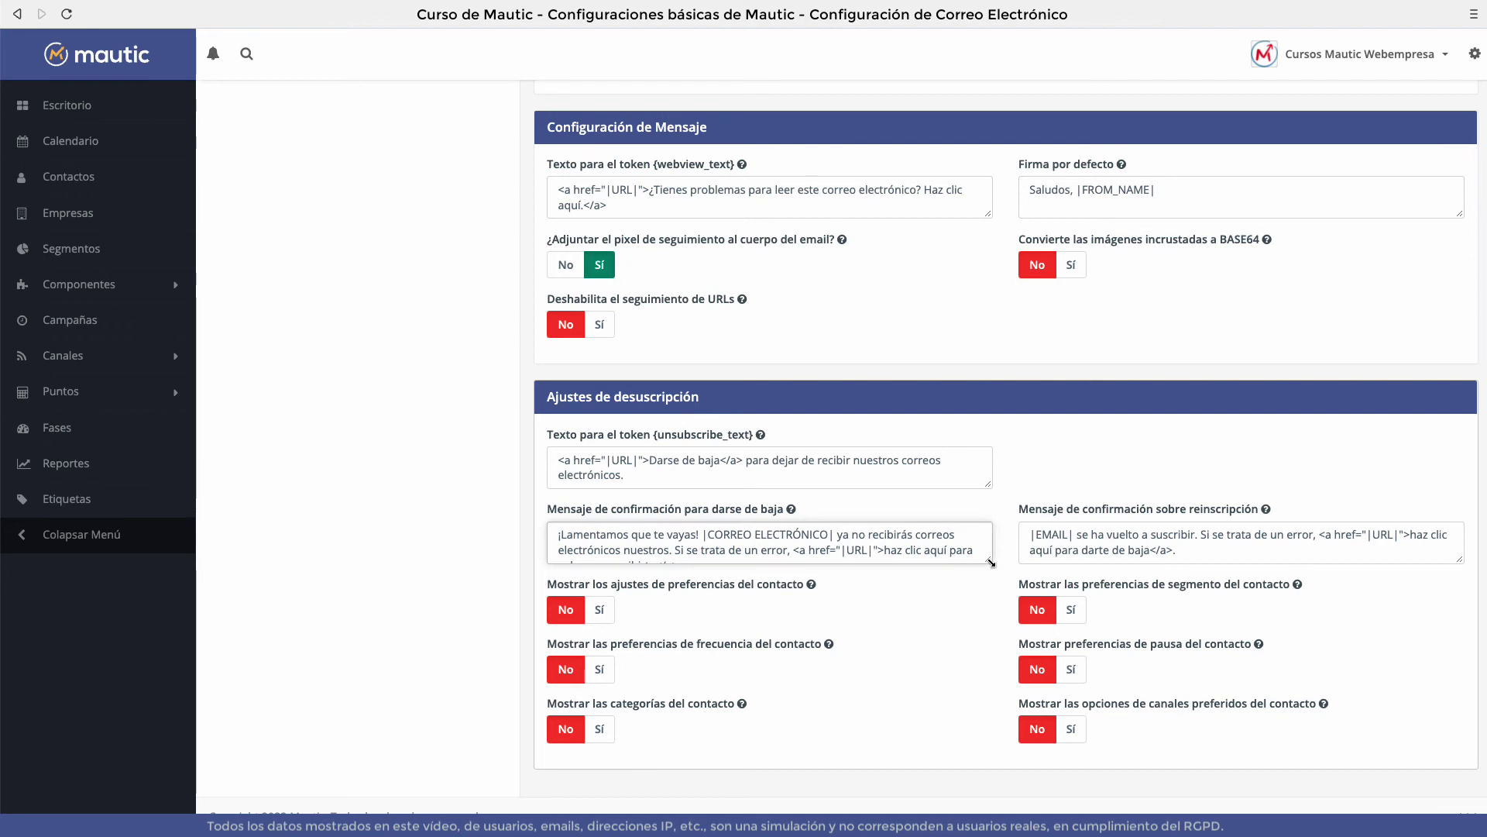
left_click_drag(990, 561, 991, 638)
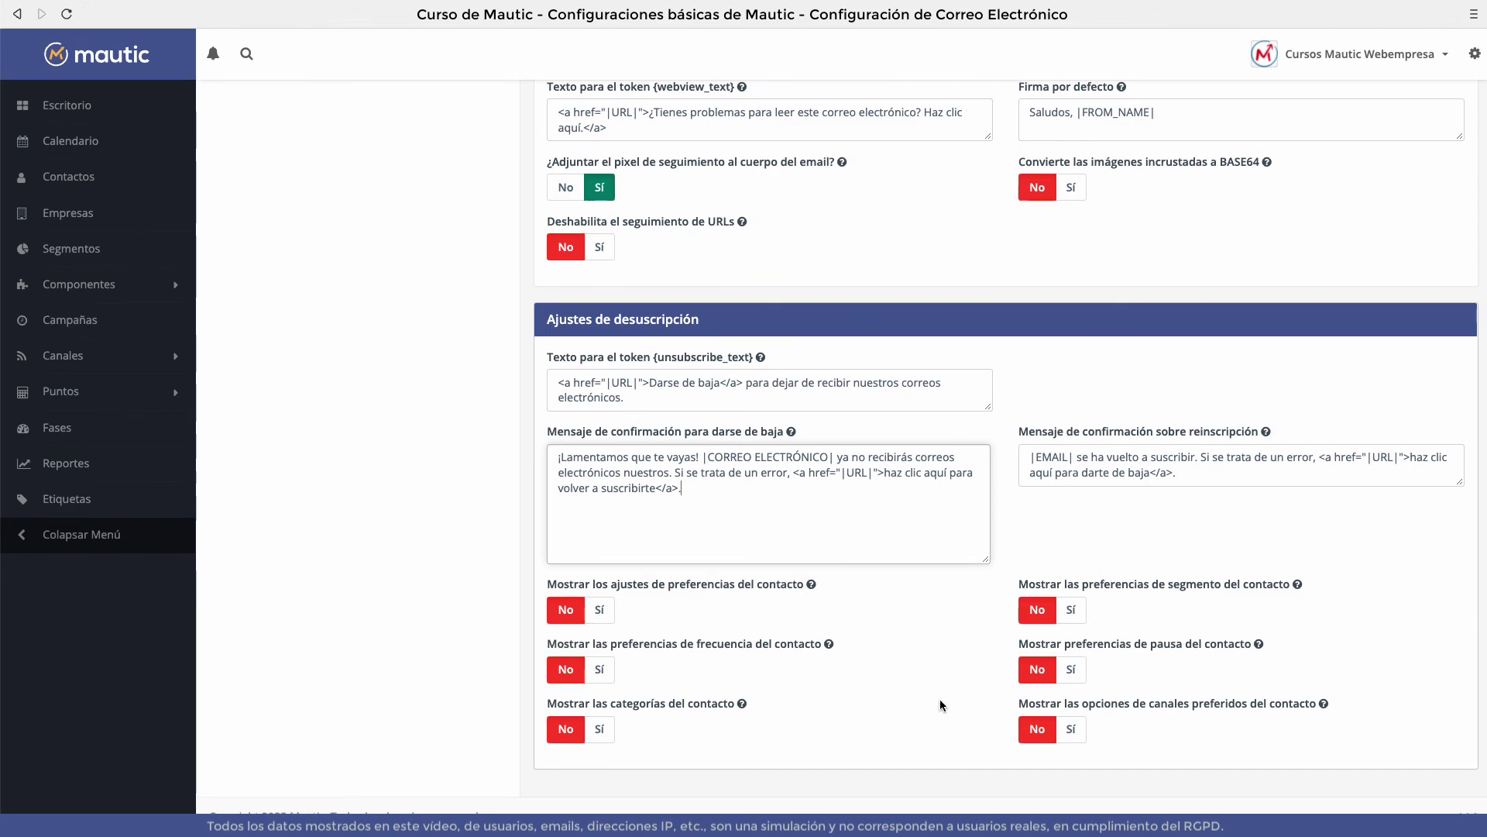
Save the email configuration and close the settings.
scroll(920, 720, "up", 7)
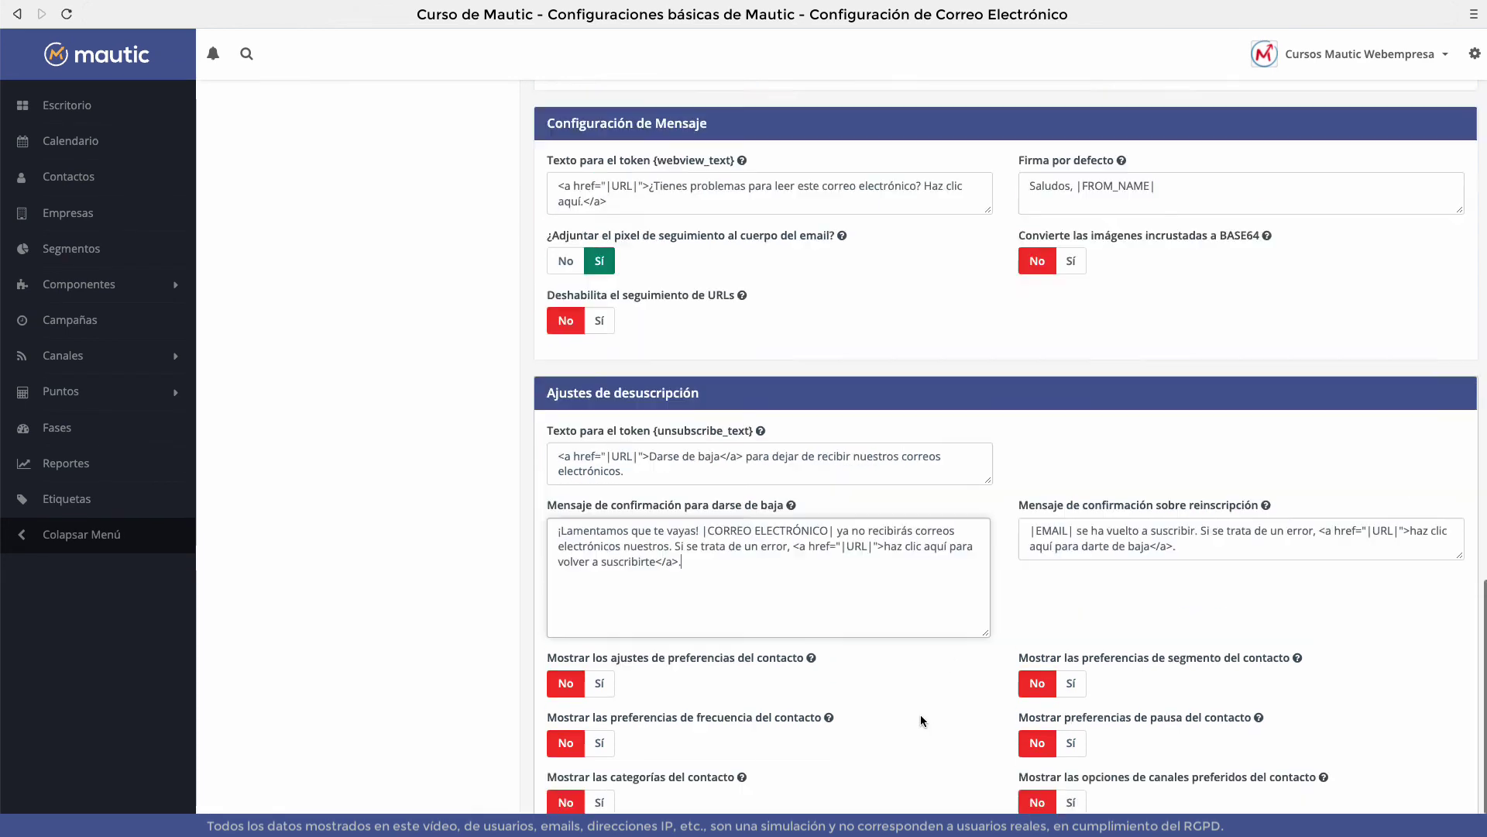
scroll(920, 714, "up", 10)
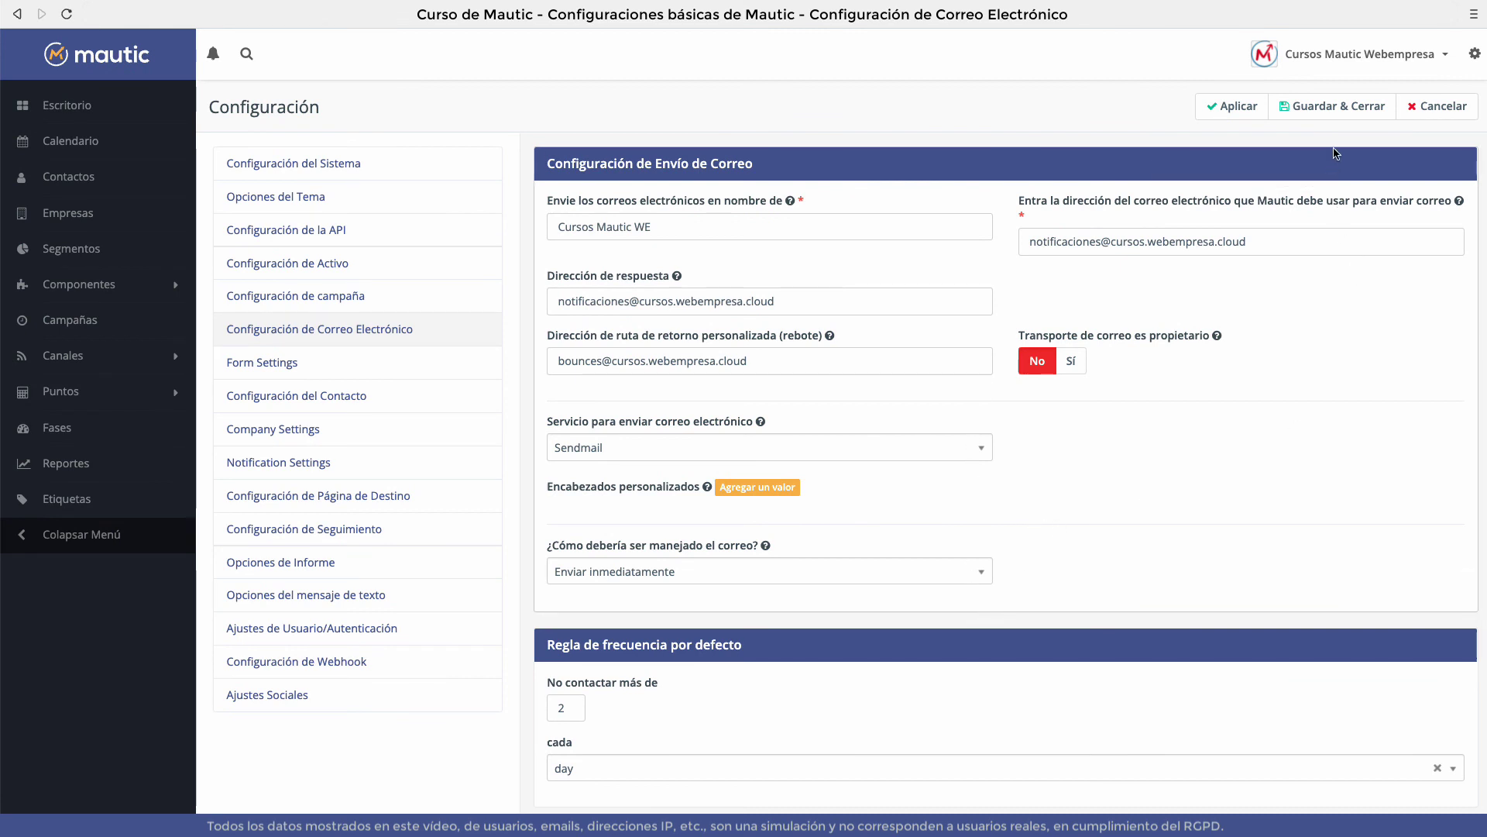
left_click(1306, 109)
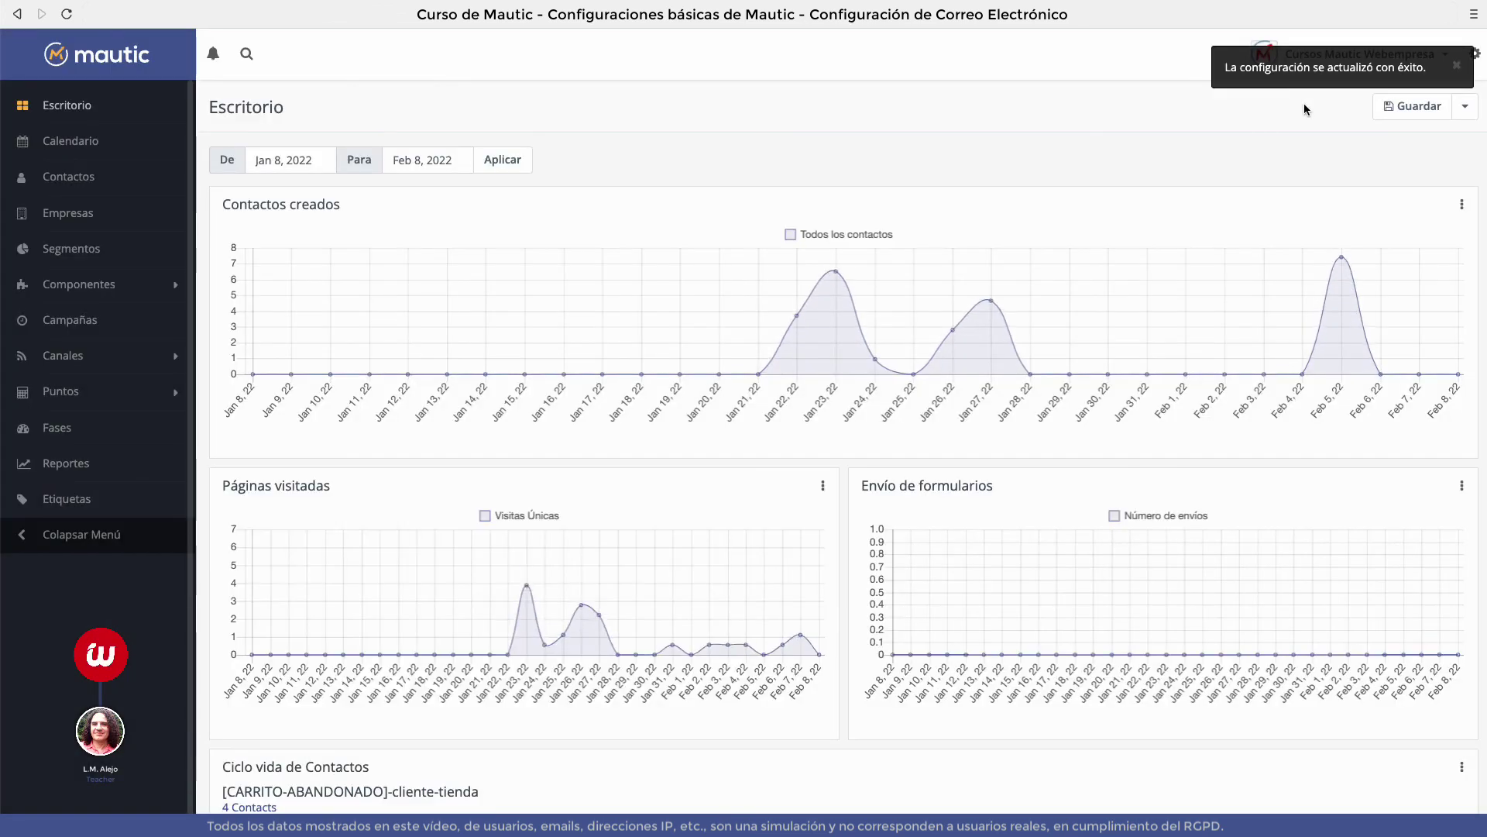